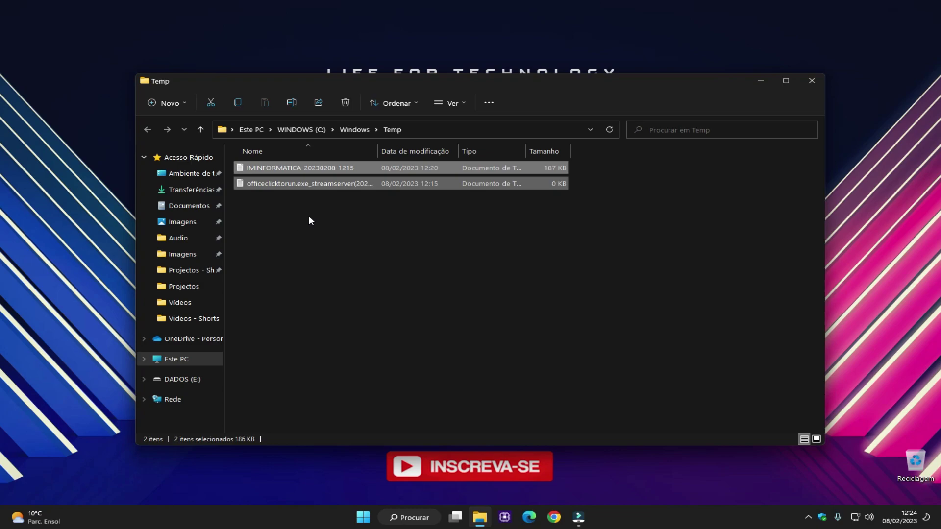
Close the Windows Temp folder and open the user's temporary files folder with the %temp% run command
left_click(811, 82)
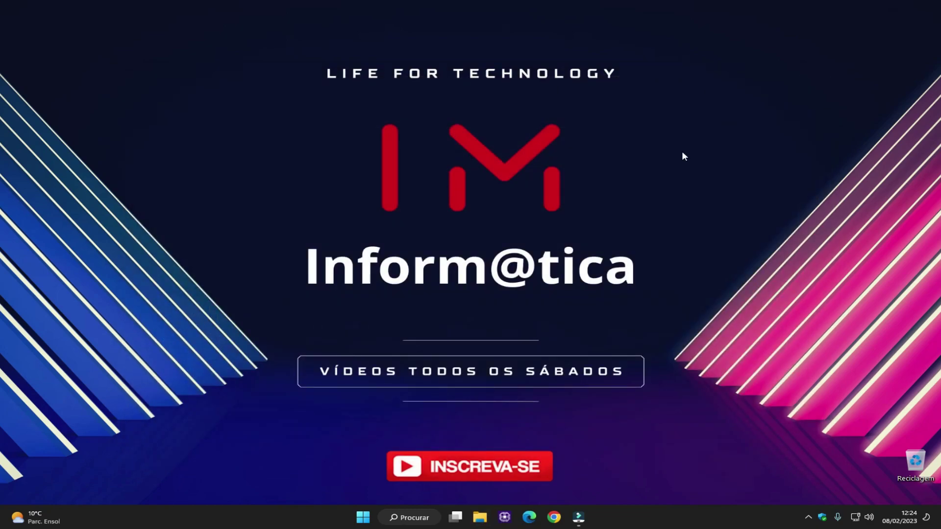
key("super+r")
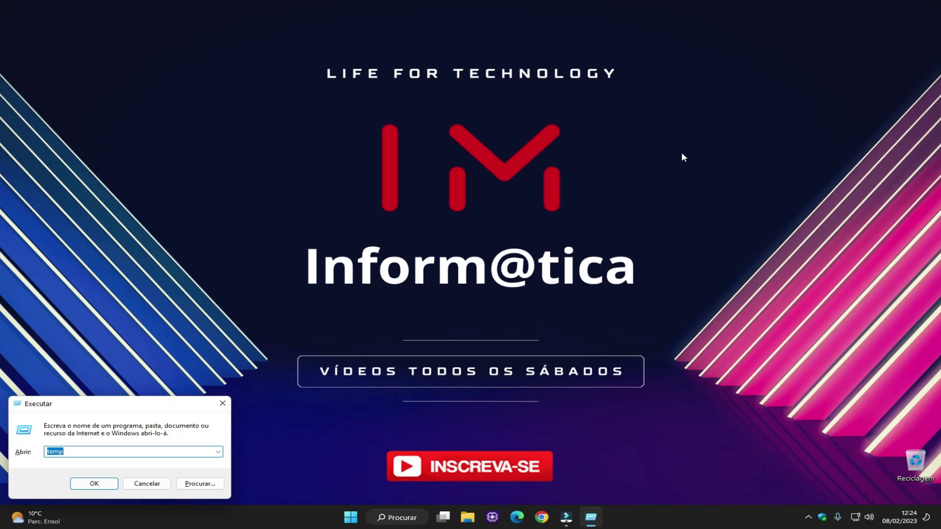
type("%temp%")
left_click(94, 483)
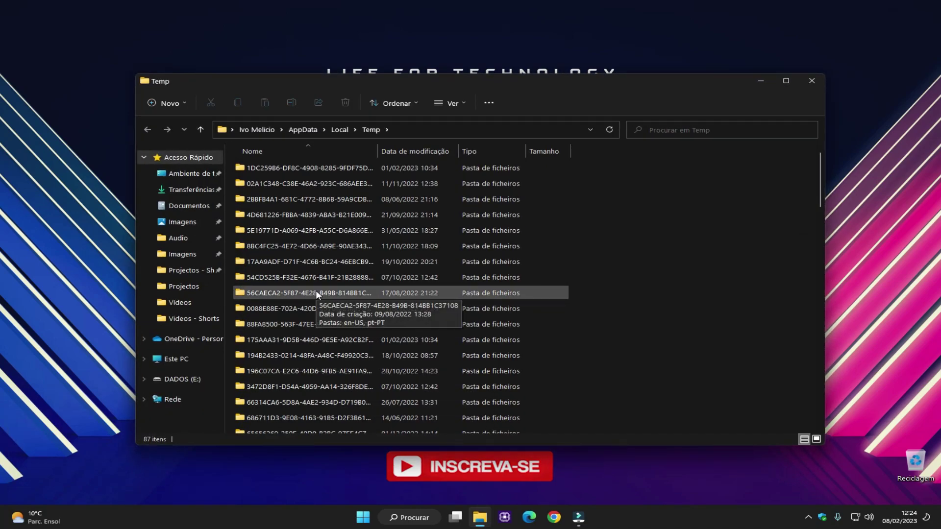
Permanently delete everything in the user's Temp folder, granting administrator permission and skipping the file in use, and close the folder
key("ctrl+a")
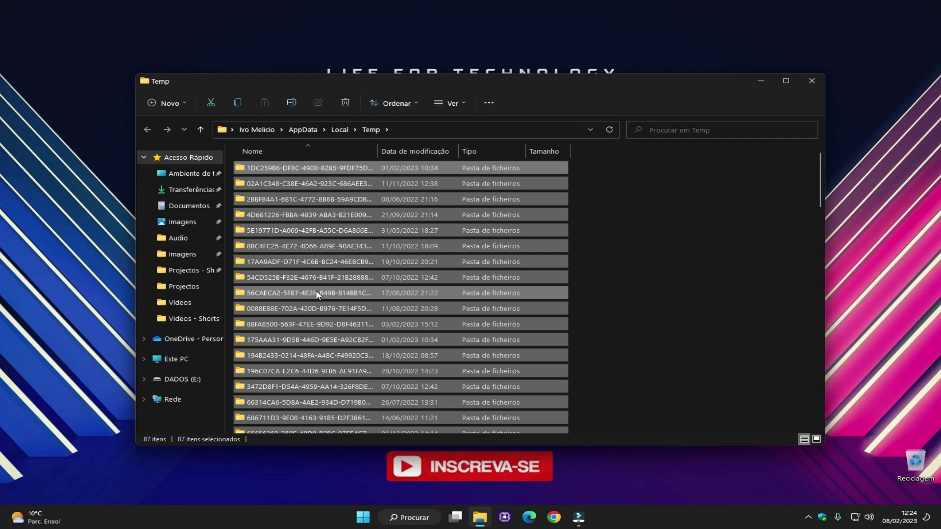
key("shift+Delete")
key("Return")
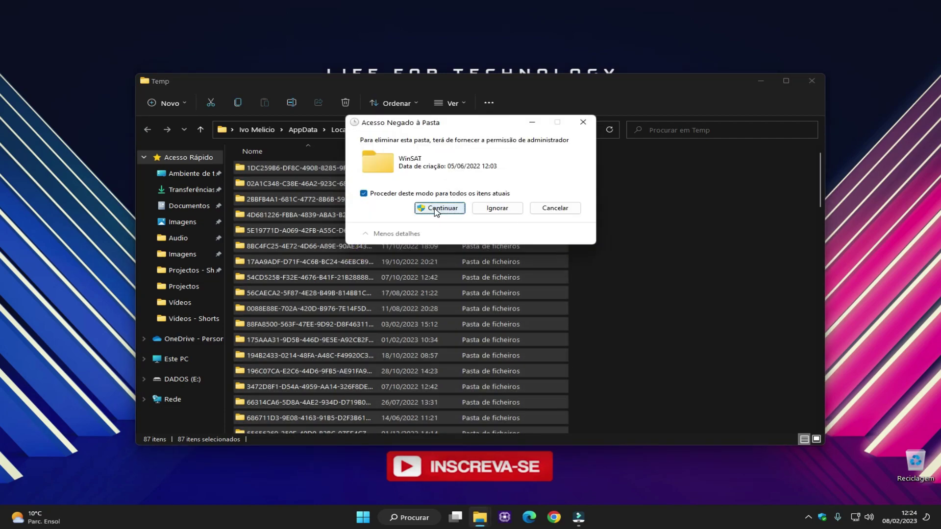
left_click(434, 209)
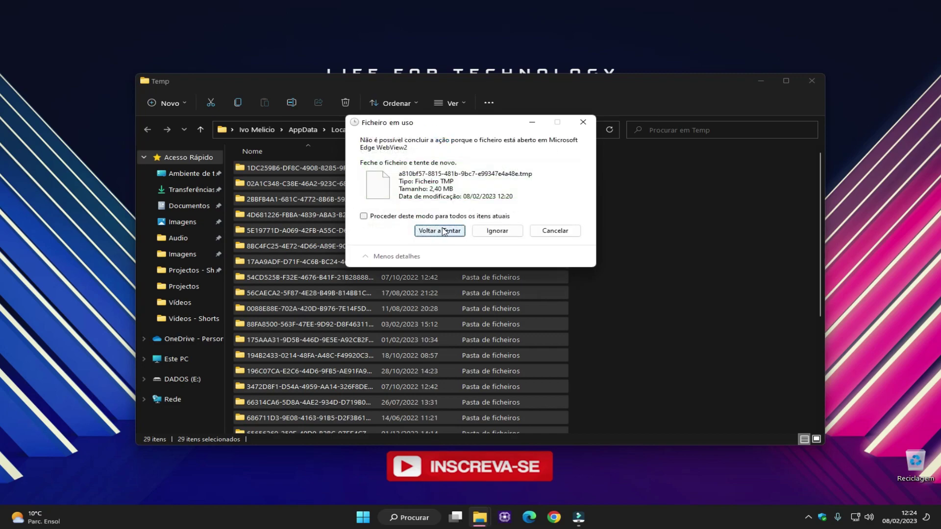
left_click(486, 231)
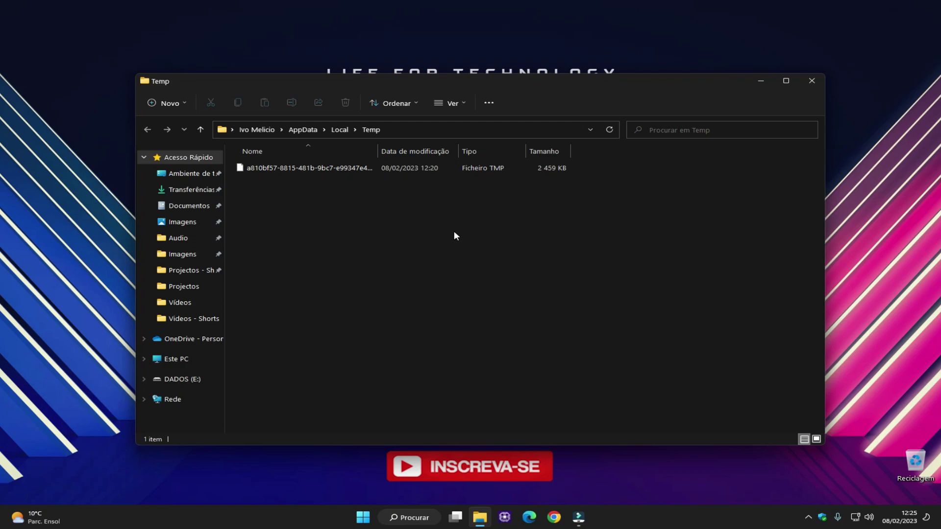
left_click(811, 81)
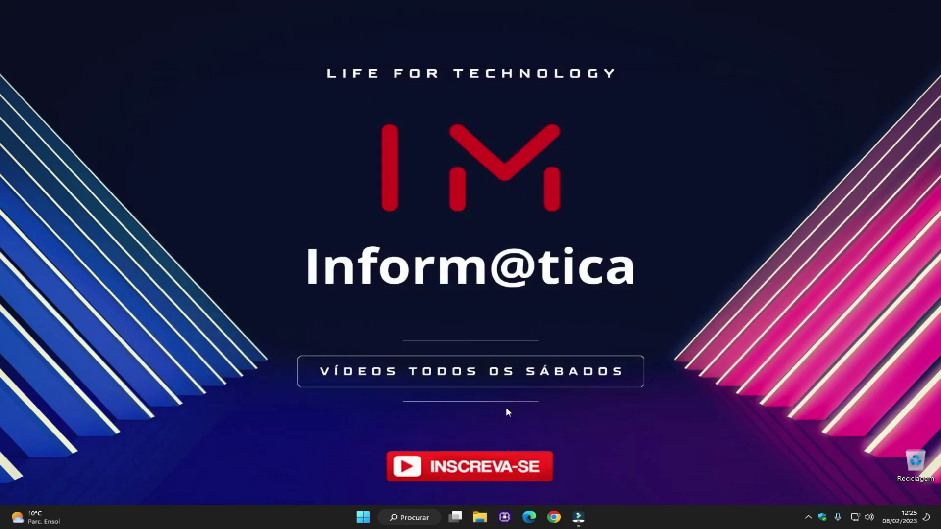
Search for "star", open the startup applications settings and review which apps launch at sign-in
left_click(406, 520)
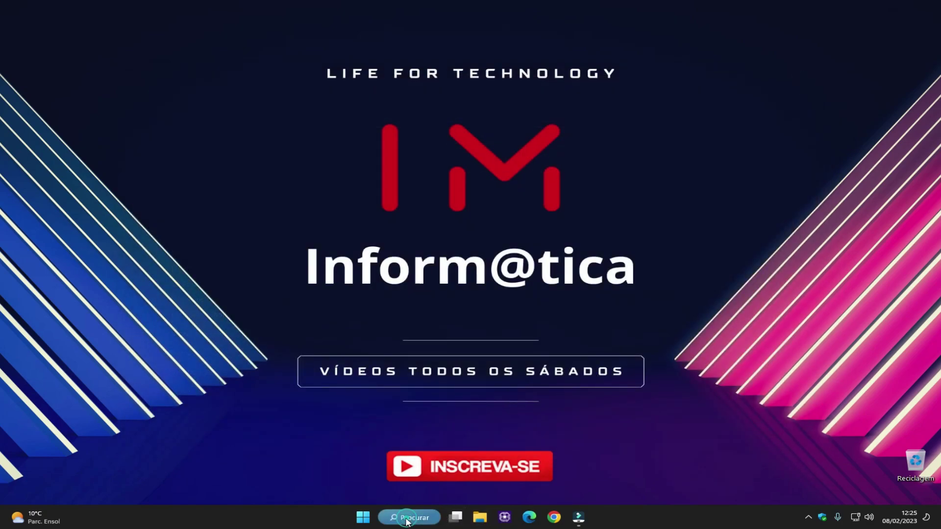
type("star")
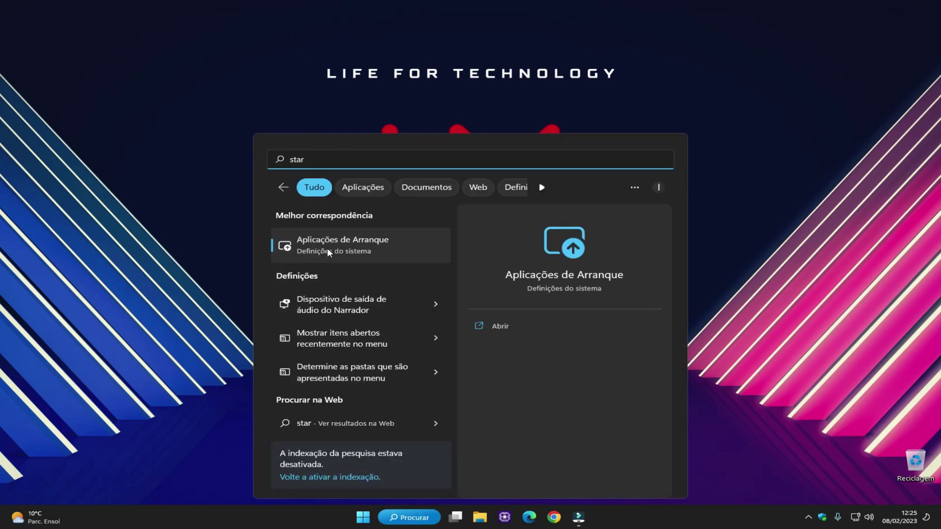
left_click(348, 244)
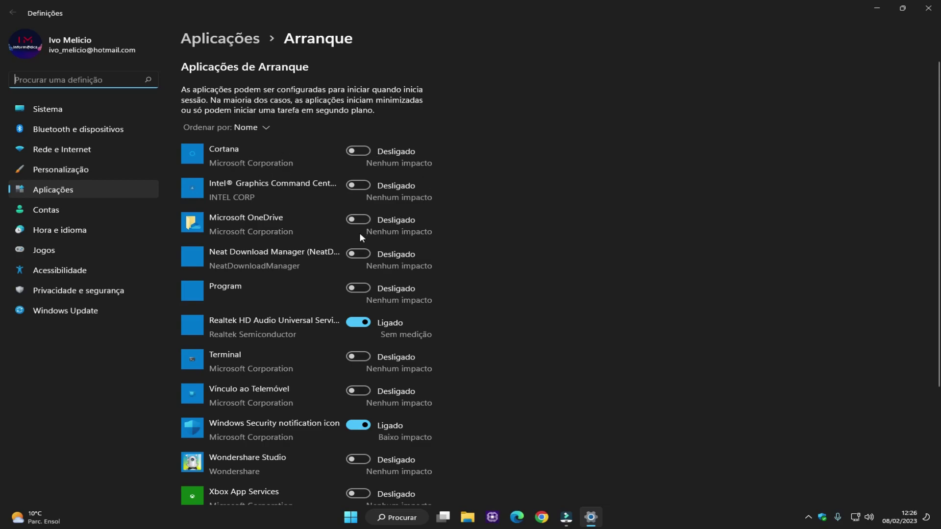
scroll(372, 247, "down", 3)
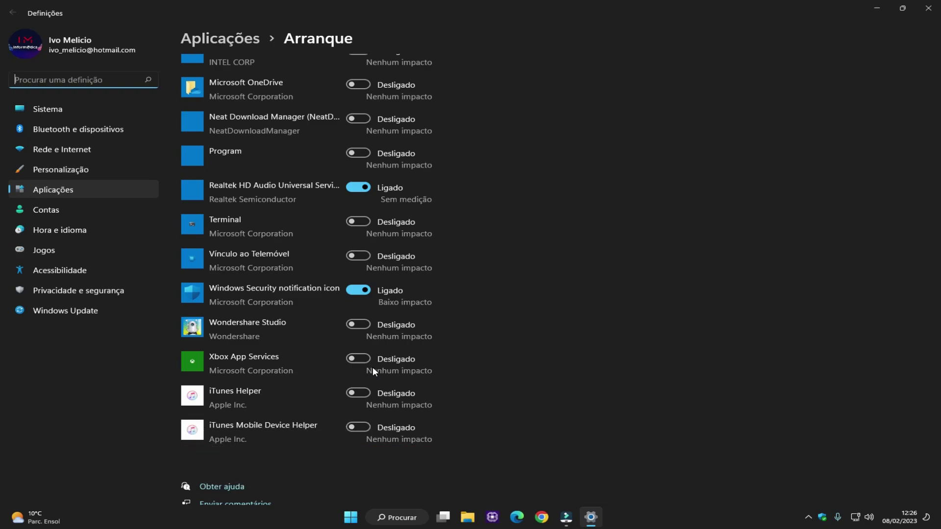
Open Task Manager and sort the running processes by CPU usage and by name
key("ctrl+shift+Escape")
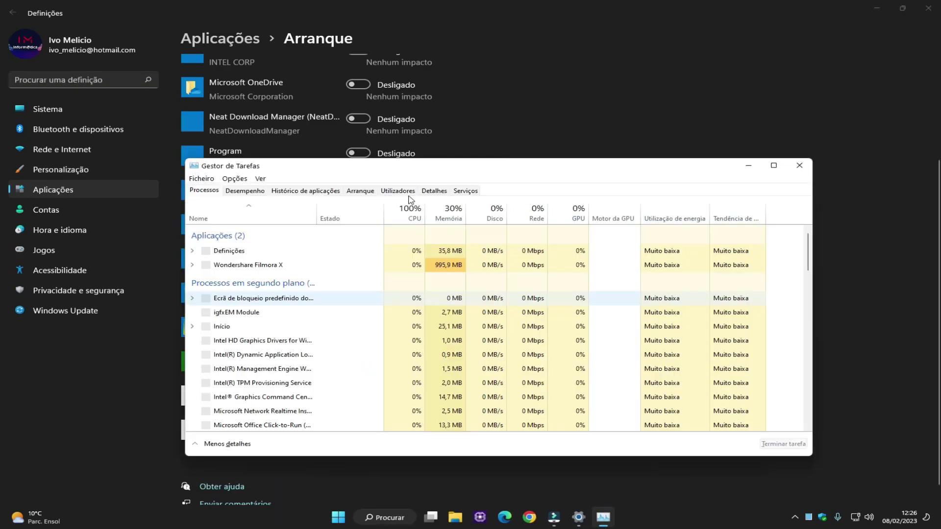
left_click(413, 221)
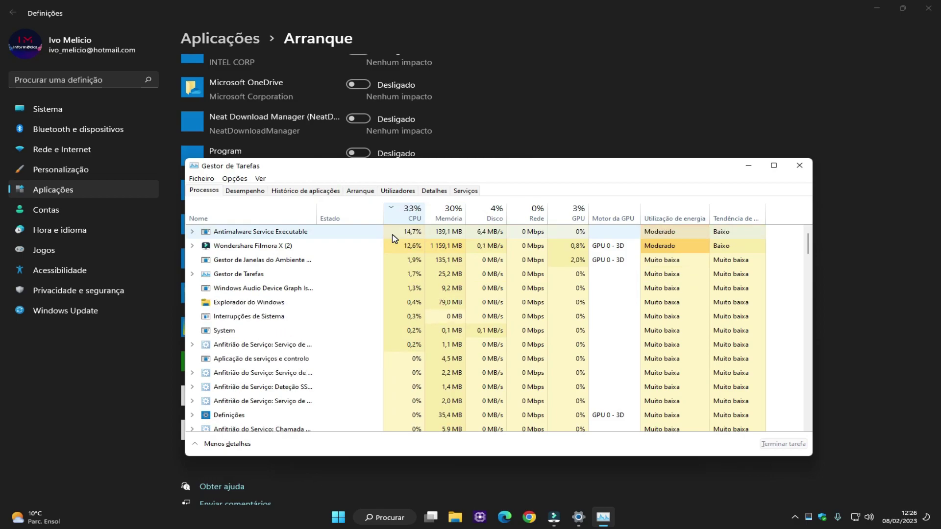
left_click(223, 217)
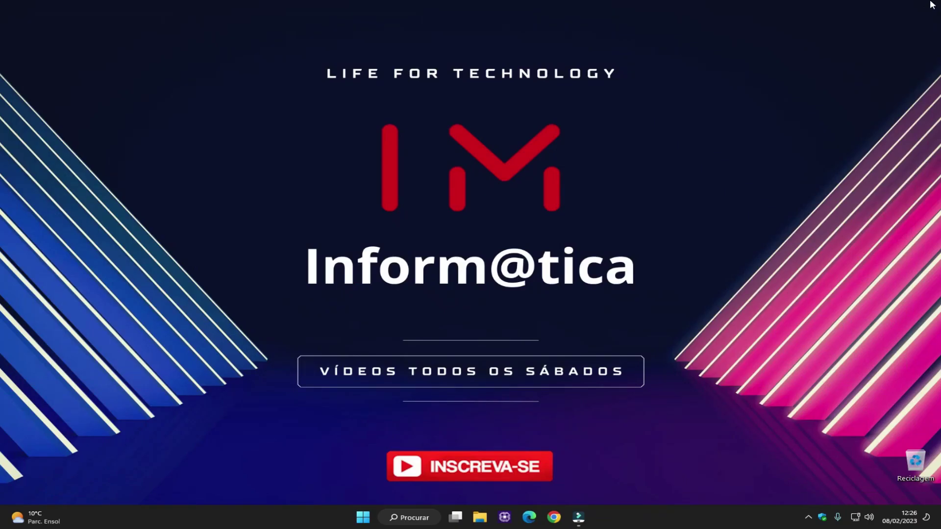
Launch System Configuration with the msconfig run command and open the advanced boot options for Windows 11
key("super+r")
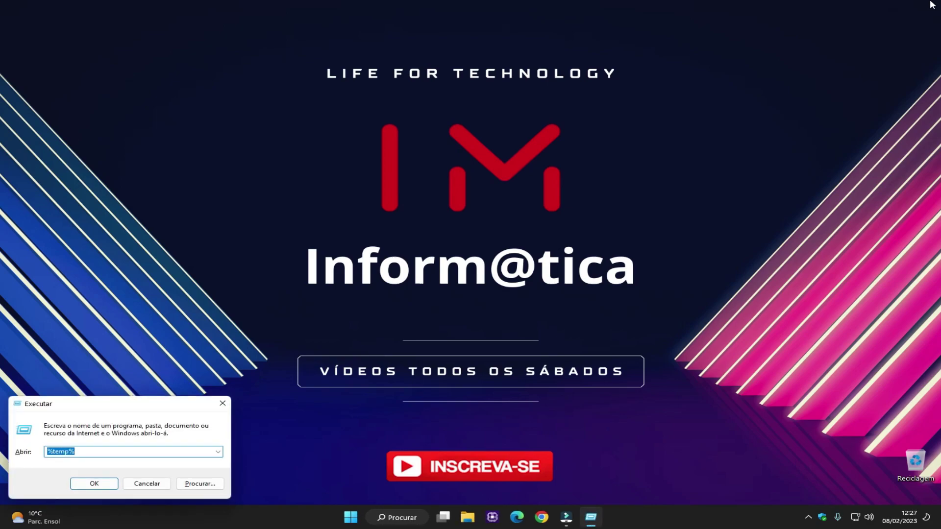
type("msco")
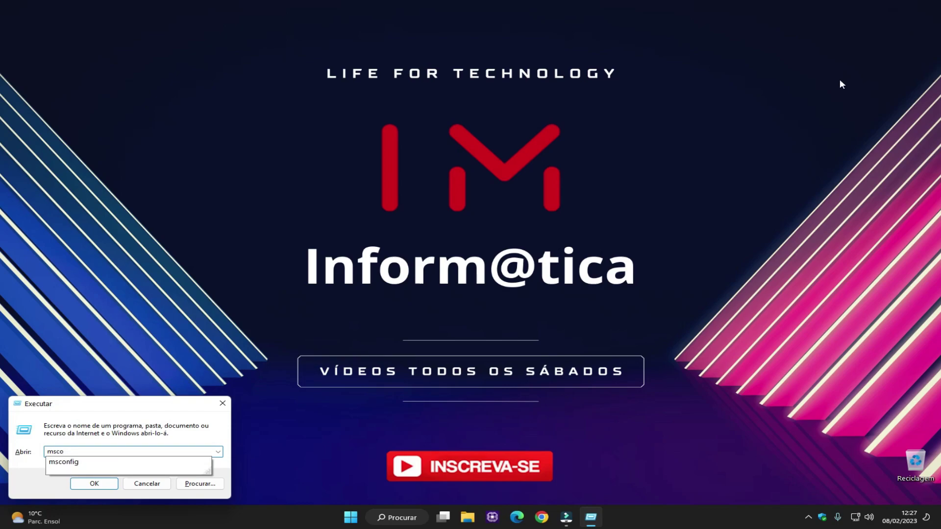
left_click(73, 462)
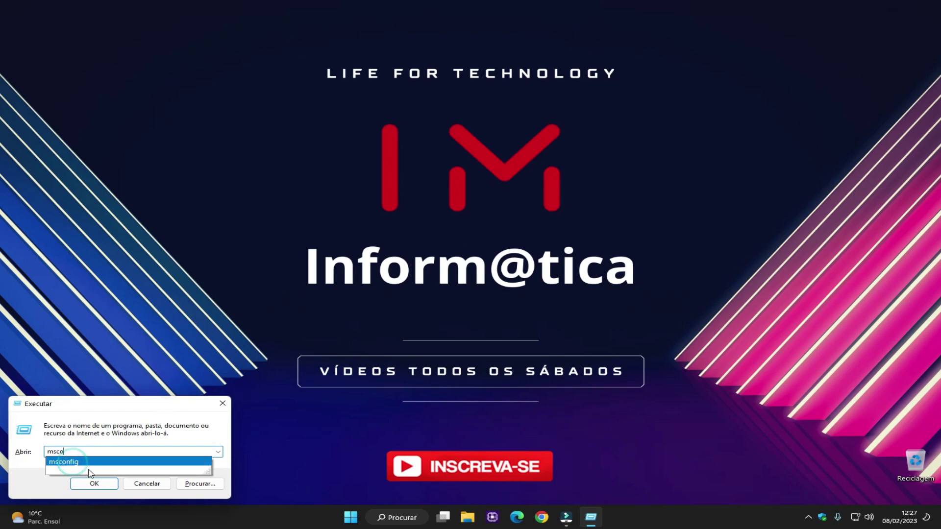
left_click(100, 484)
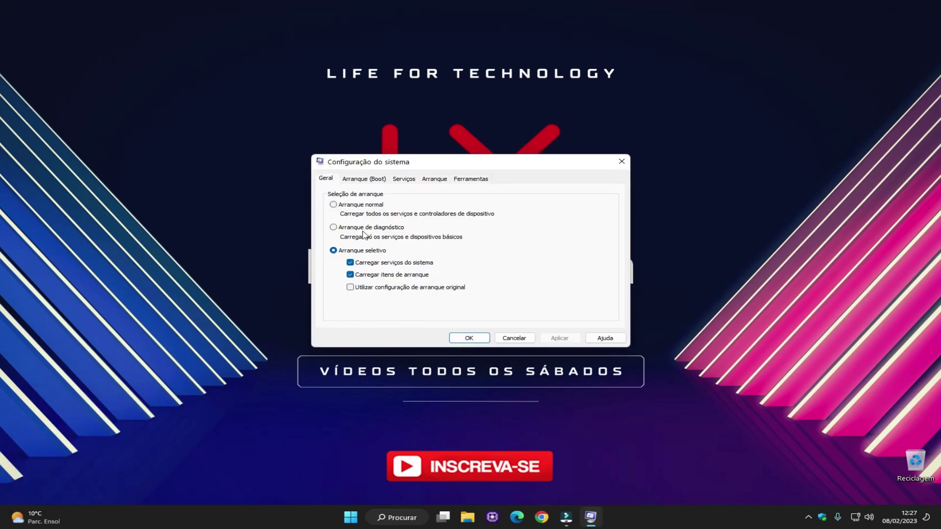
left_click(358, 180)
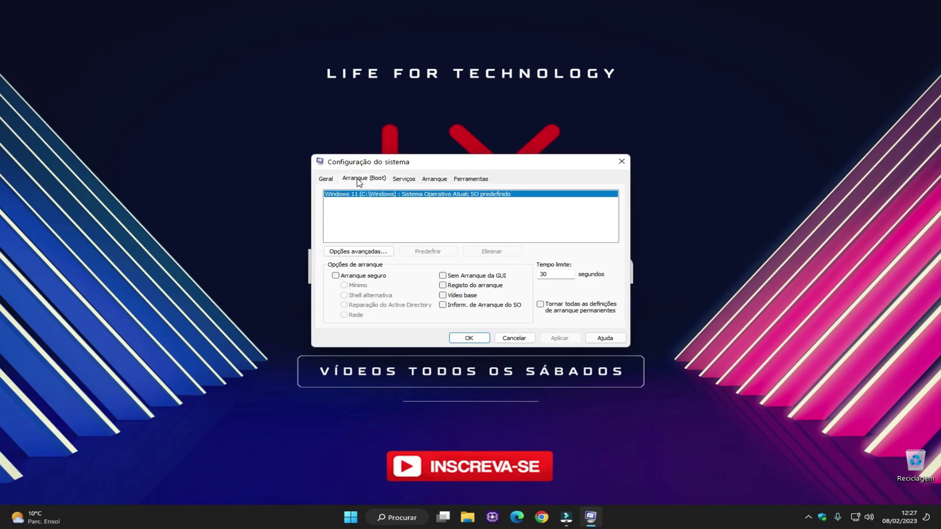
left_click(349, 252)
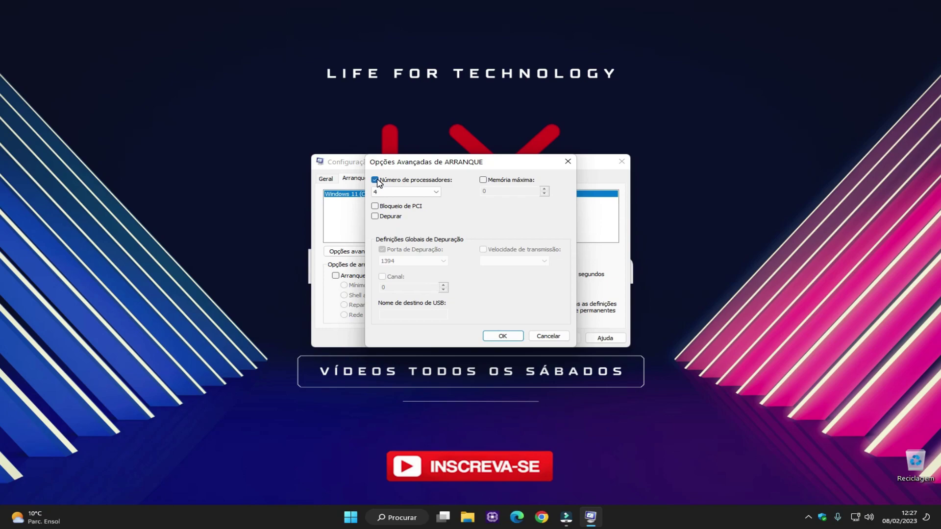
Check the CPU's cores and logical processors in Task Manager's performance details, and minimize Task Manager
key("ctrl+shift+Escape")
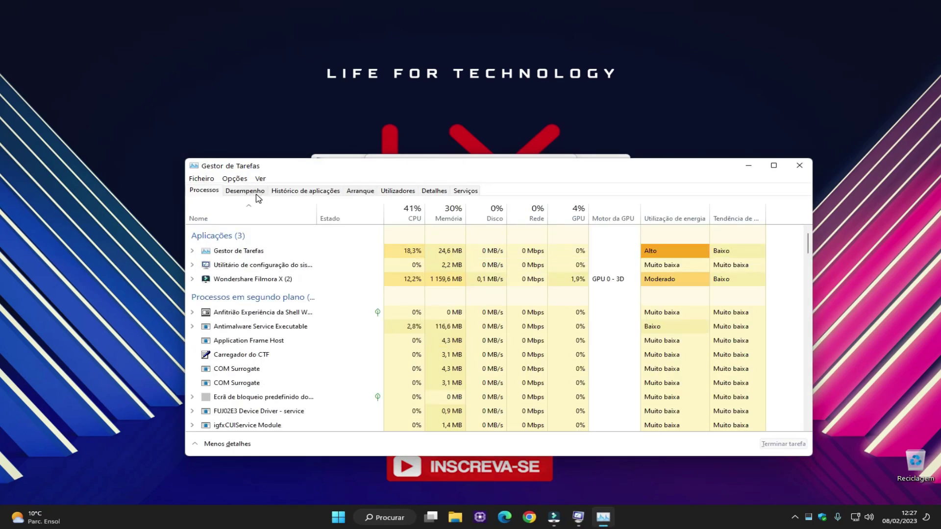
left_click(247, 192)
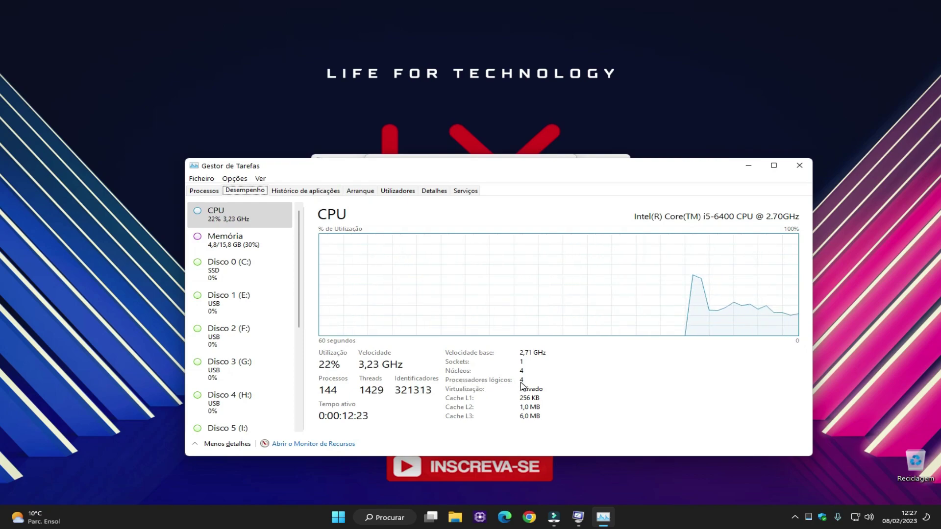
left_click(748, 165)
Try the number of processors setting with 4 in the advanced boot options, and cancel the dialog
left_click(375, 180)
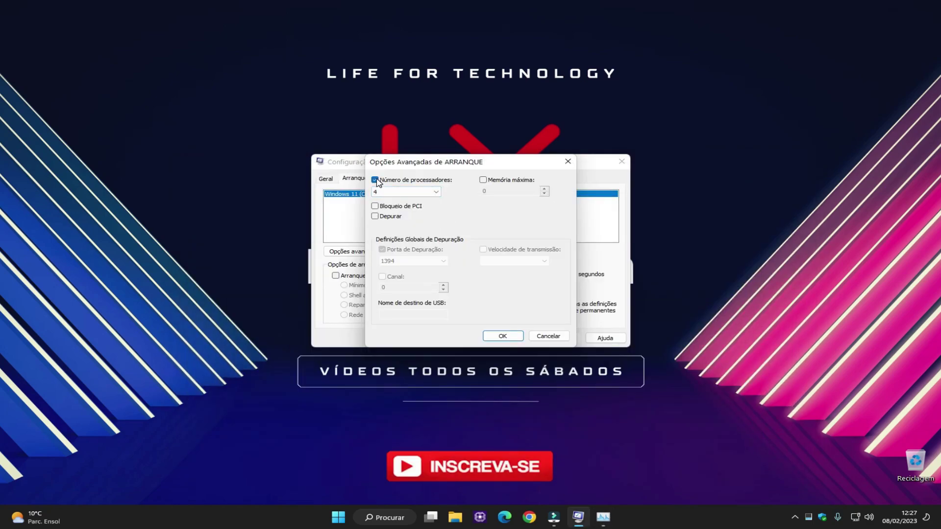
left_click(414, 192)
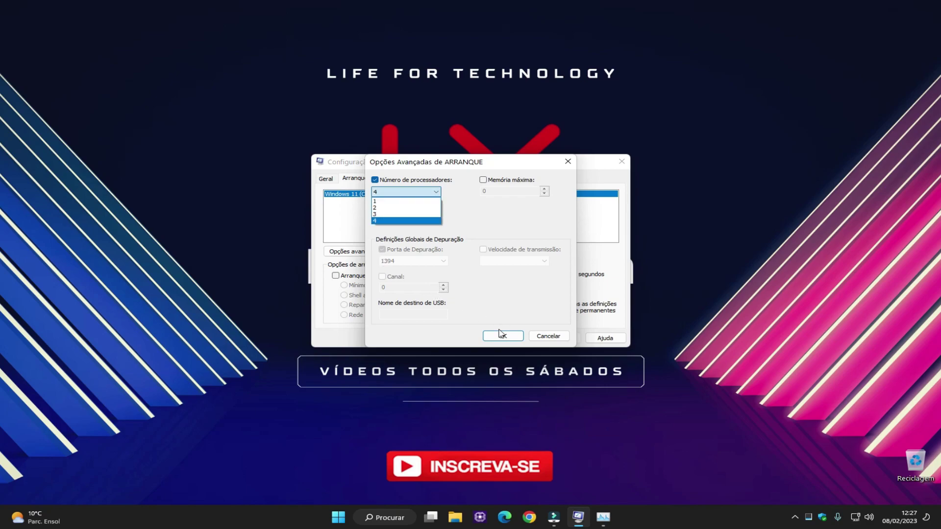
left_click(543, 339)
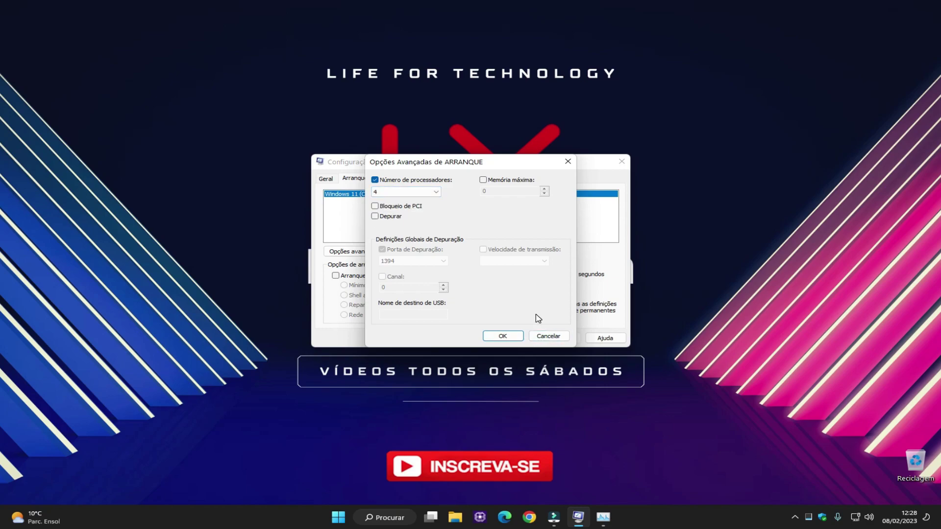
left_click(546, 337)
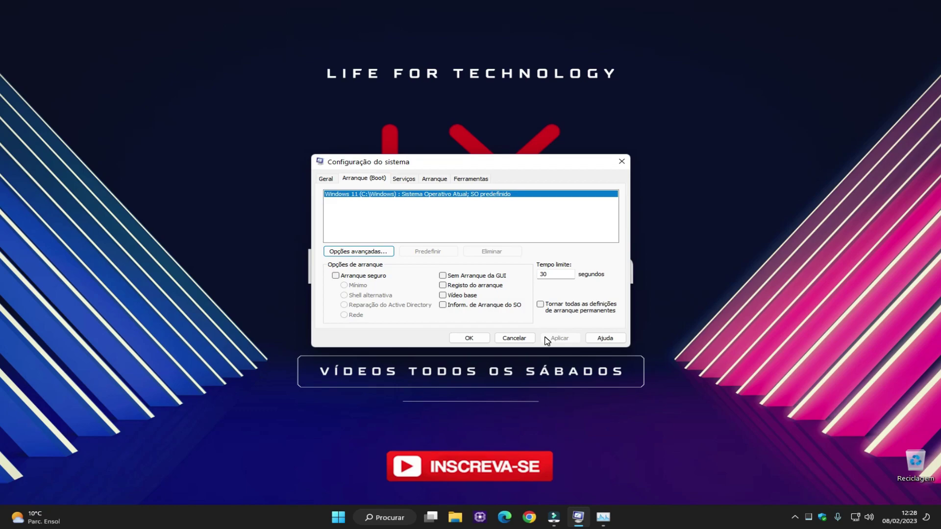
Hide all Microsoft services, try disabling the TeamViewer service, and cancel out of System Configuration
left_click(409, 182)
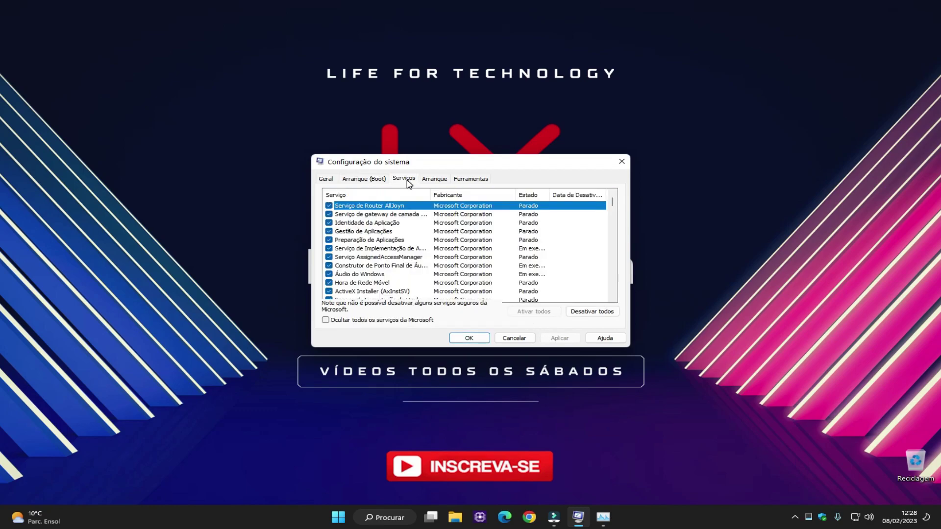
left_click(324, 322)
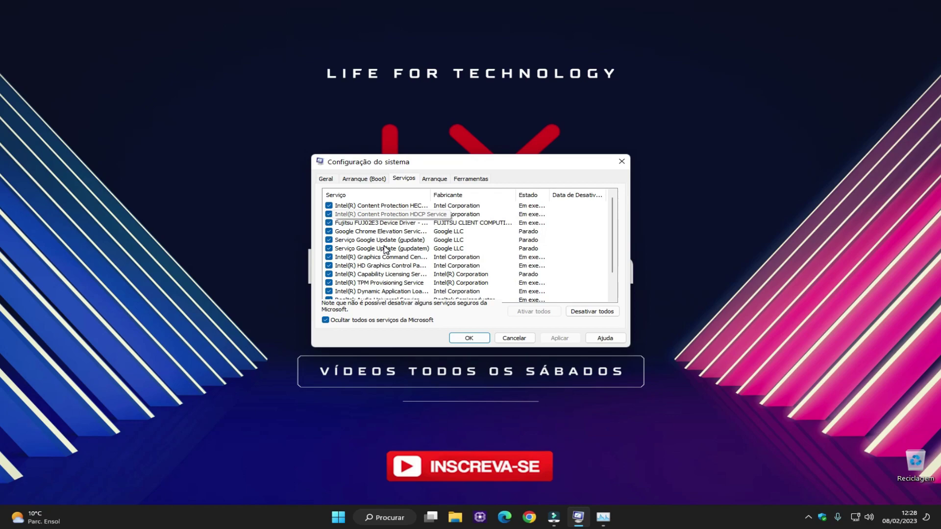
scroll(385, 249, "down", 1)
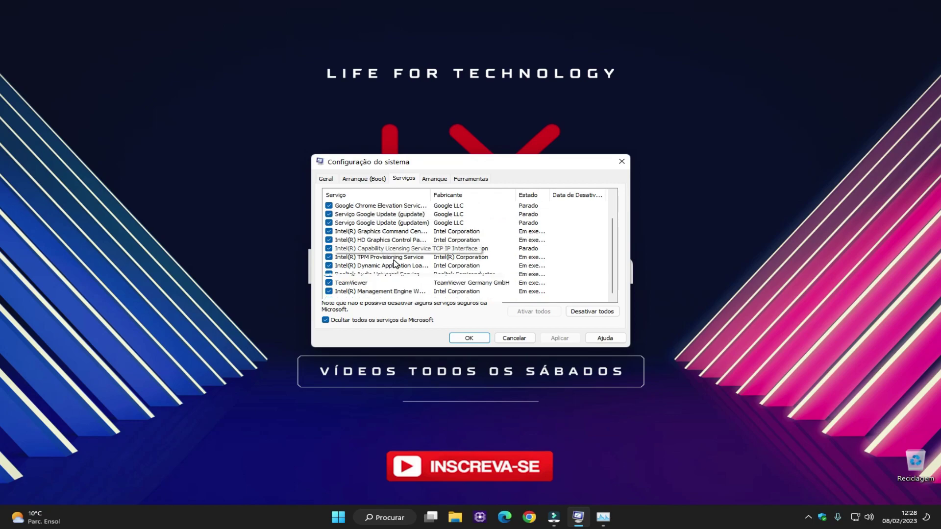
left_click(329, 283)
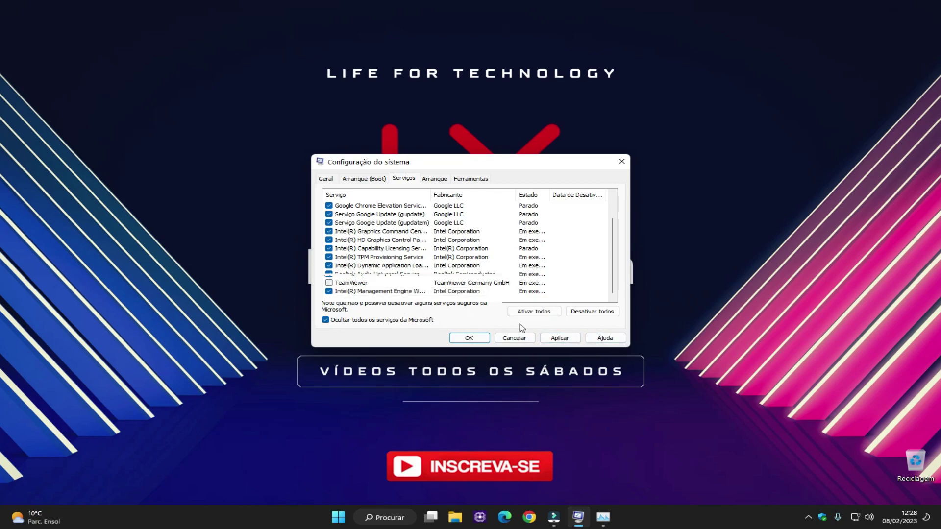
left_click(562, 340)
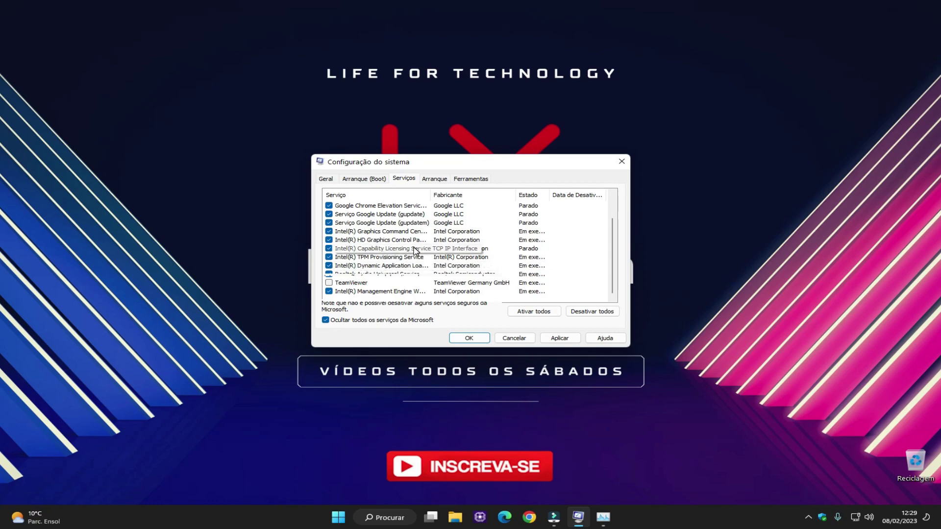
scroll(403, 260, "up", 1)
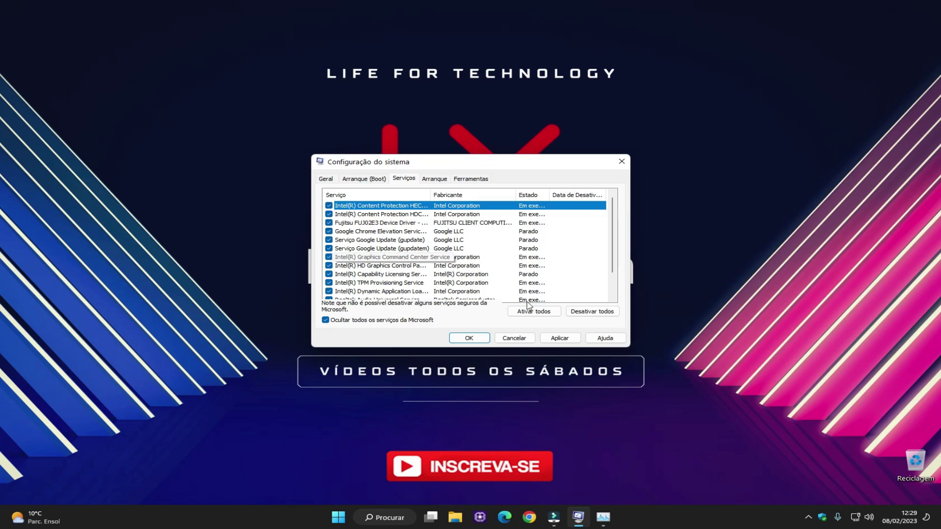
left_click(515, 339)
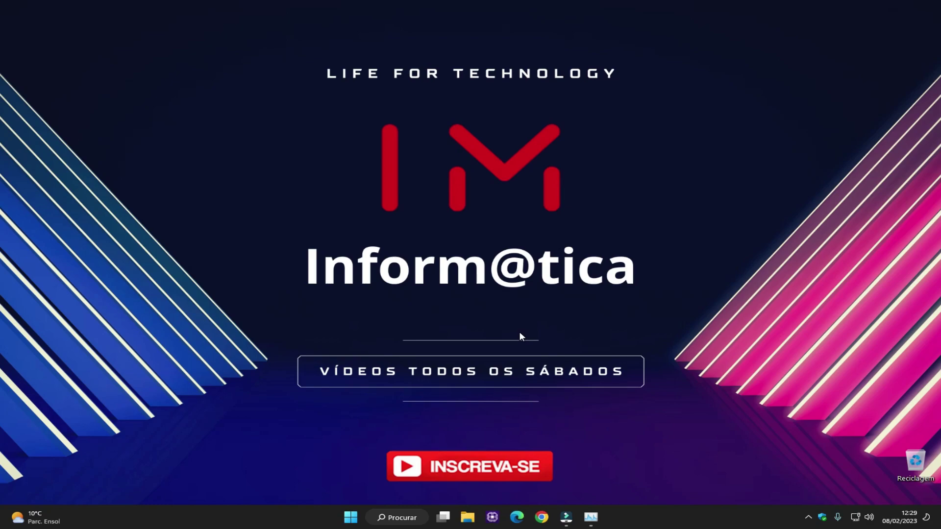
Search Windows for regedit and launch the Registry Editor
left_click(397, 520)
type("regedit")
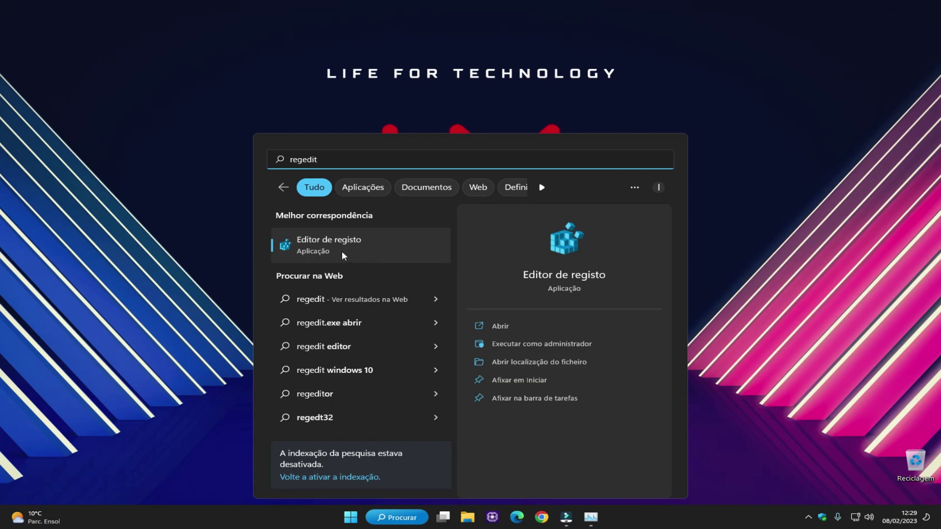
left_click(336, 240)
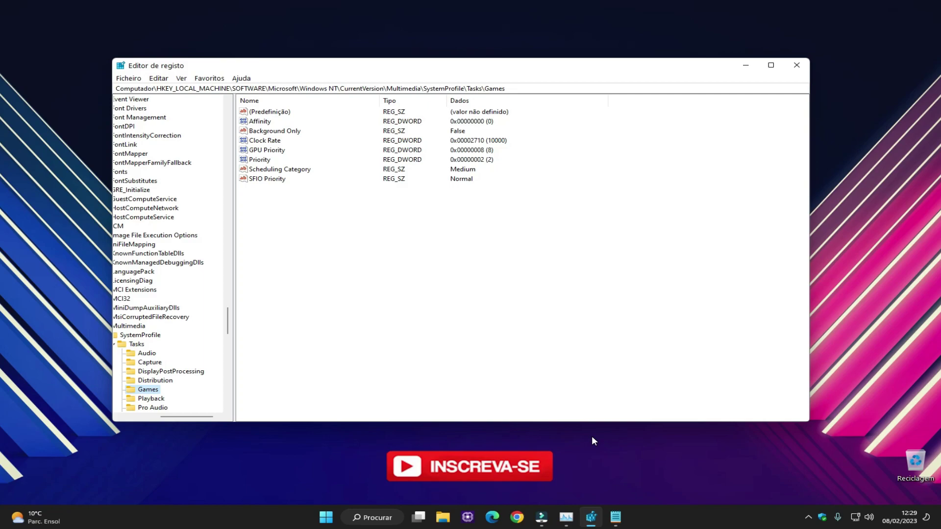
Copy the Multimedia\SystemProfile key path from the Comandos note and go to that key in the Registry Editor
left_click(615, 517)
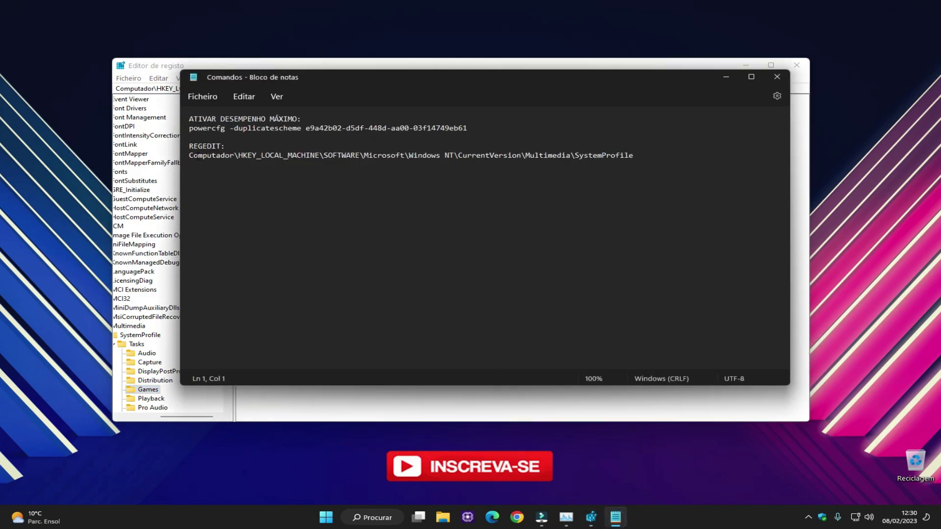
left_click_drag(190, 156, 637, 161)
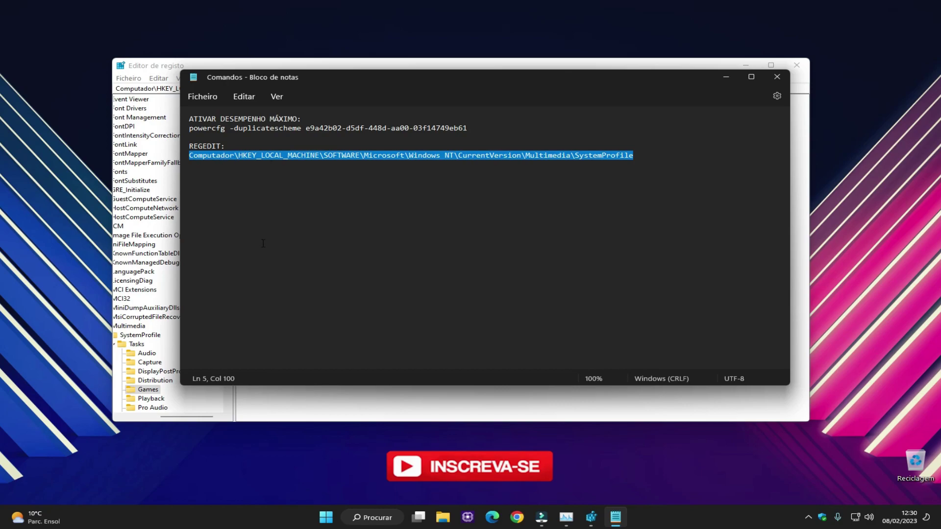
left_click(724, 77)
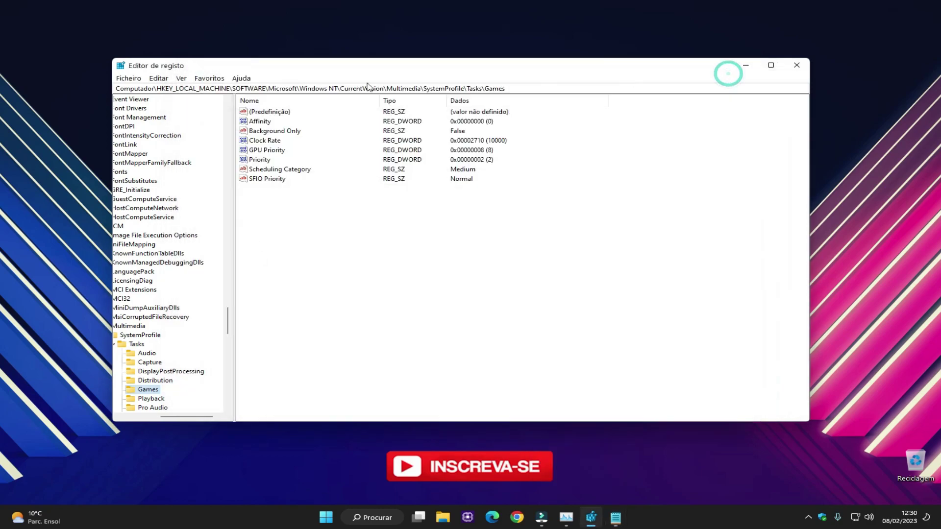
left_click(263, 89)
left_click_drag(532, 88, 114, 89)
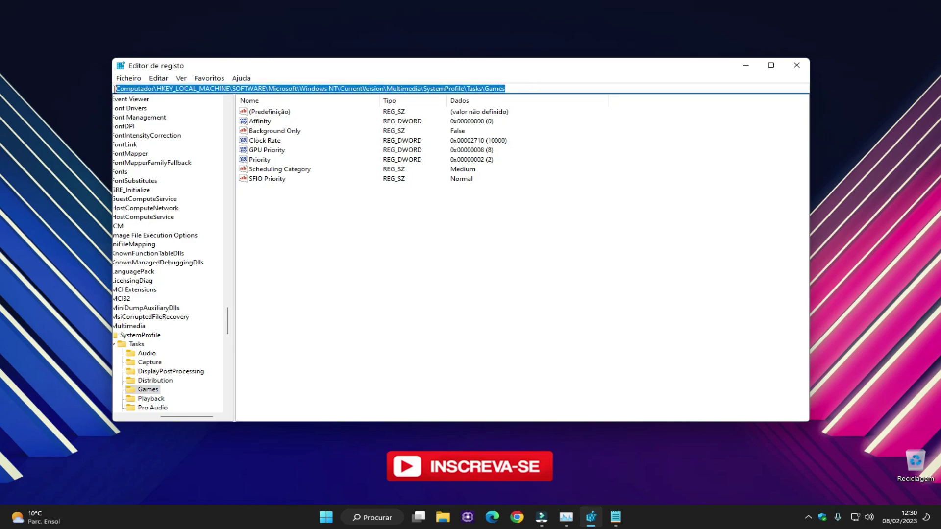
left_click(236, 141)
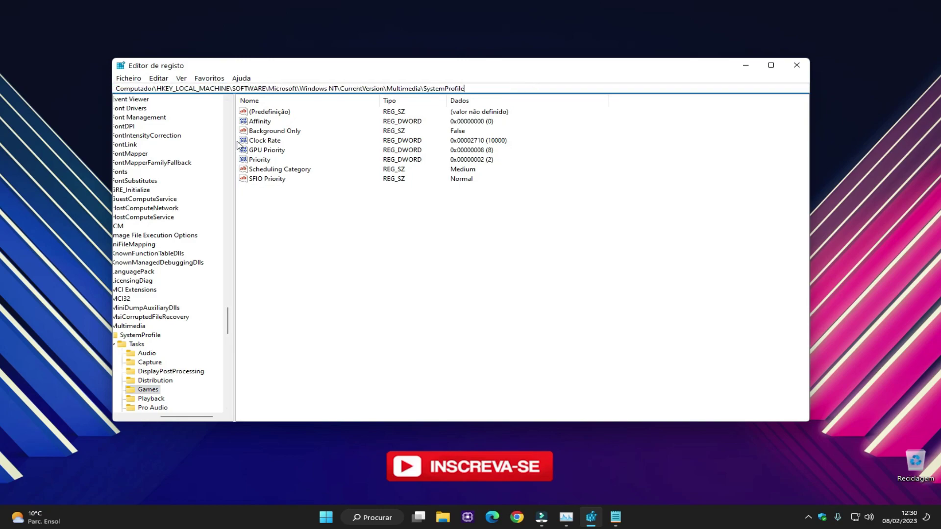
key("Return")
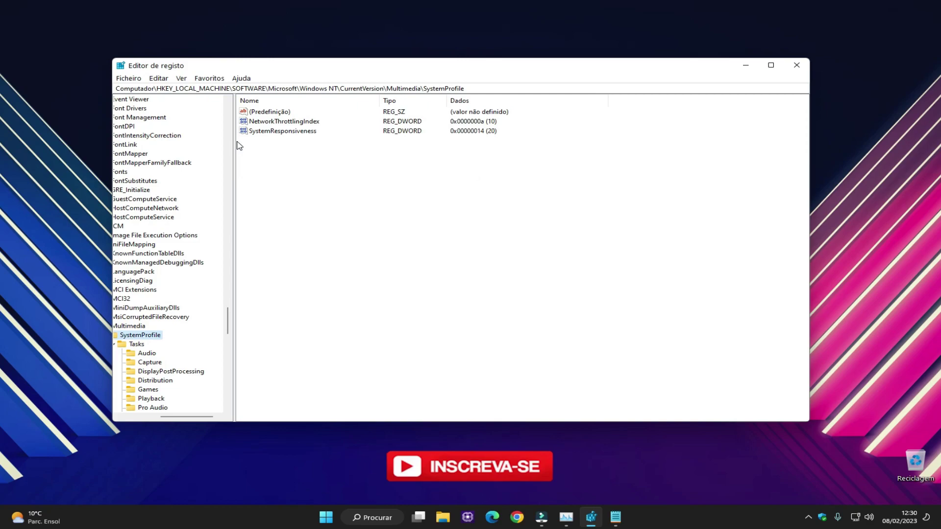
Set the SystemResponsiveness value of the SystemProfile key to 1
left_click(271, 134)
double_click(271, 133)
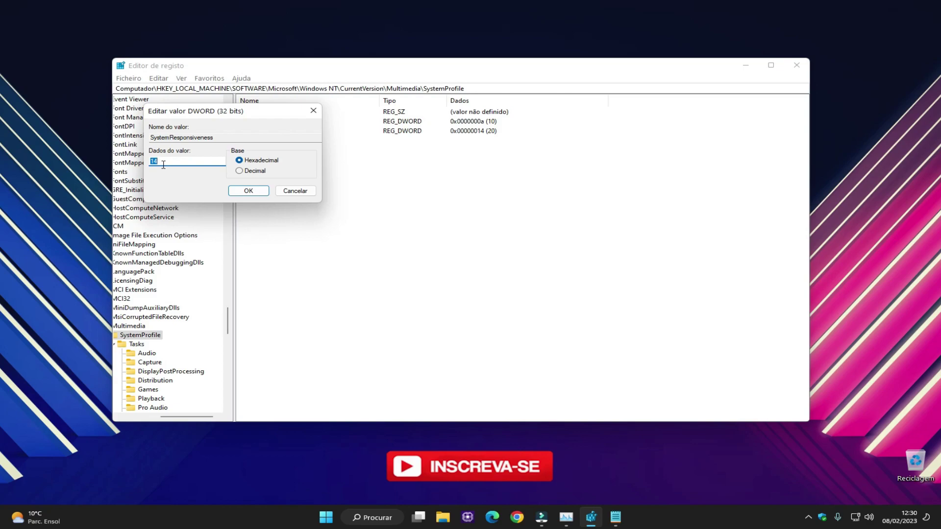
type("1")
left_click(249, 191)
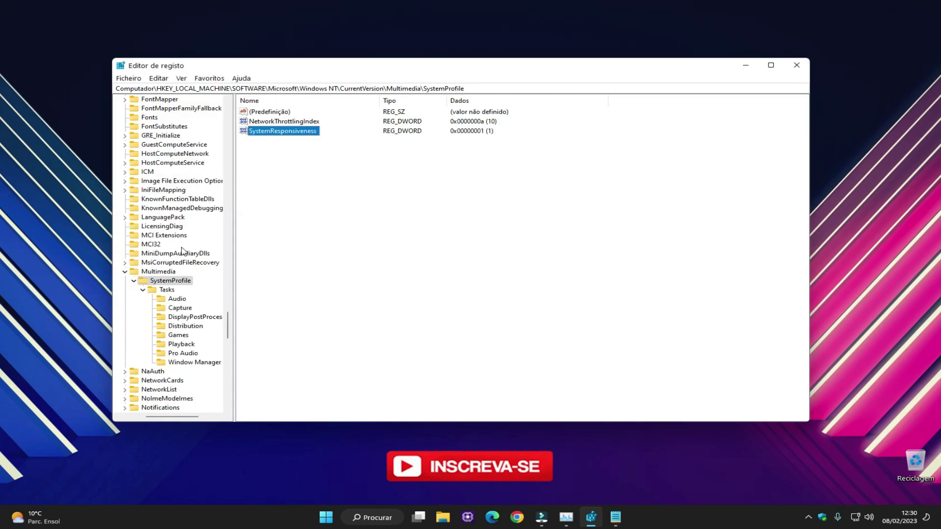
In the Games key under SystemProfile\Tasks, check the GPU Priority value and set Priority to 6 in hexadecimal
left_click(179, 336)
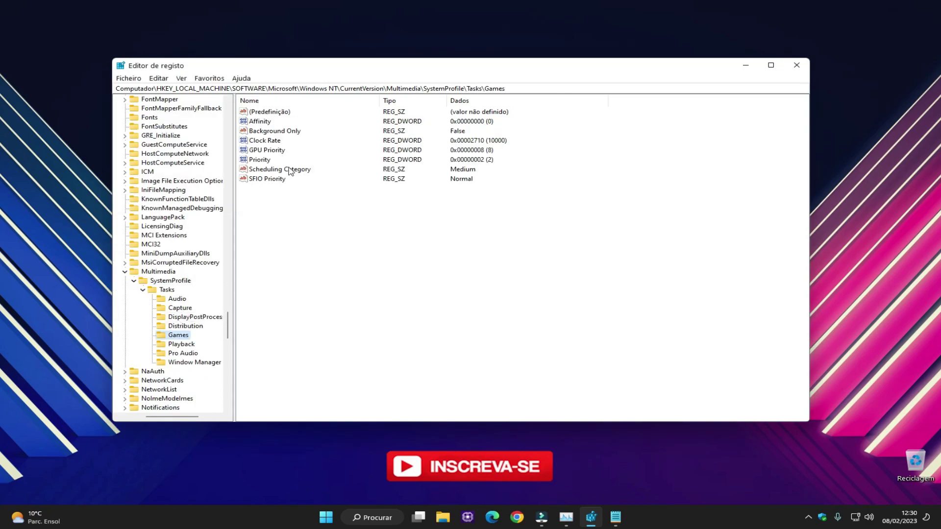
double_click(261, 151)
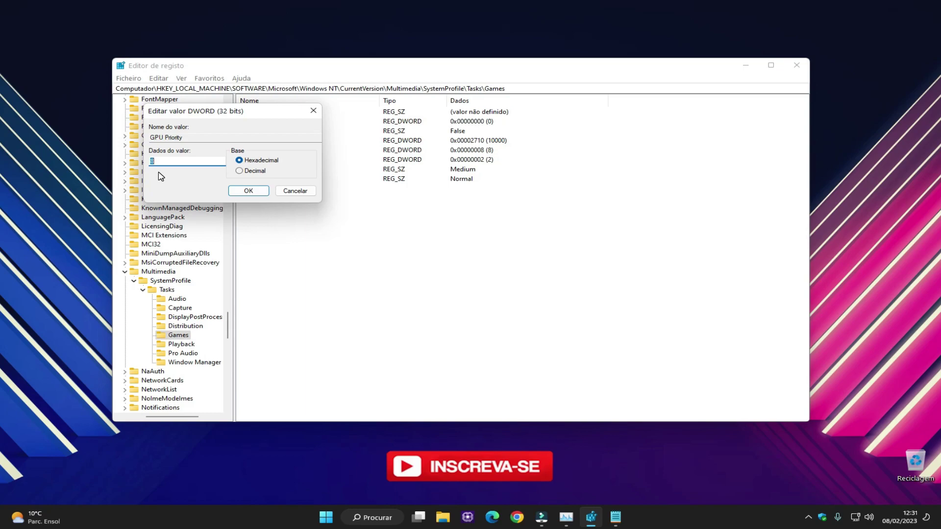
left_click(261, 193)
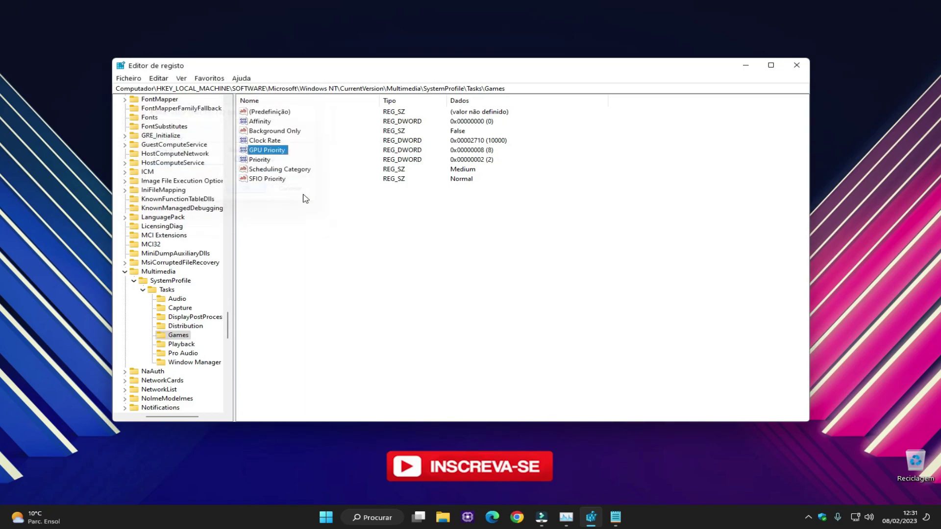
double_click(266, 159)
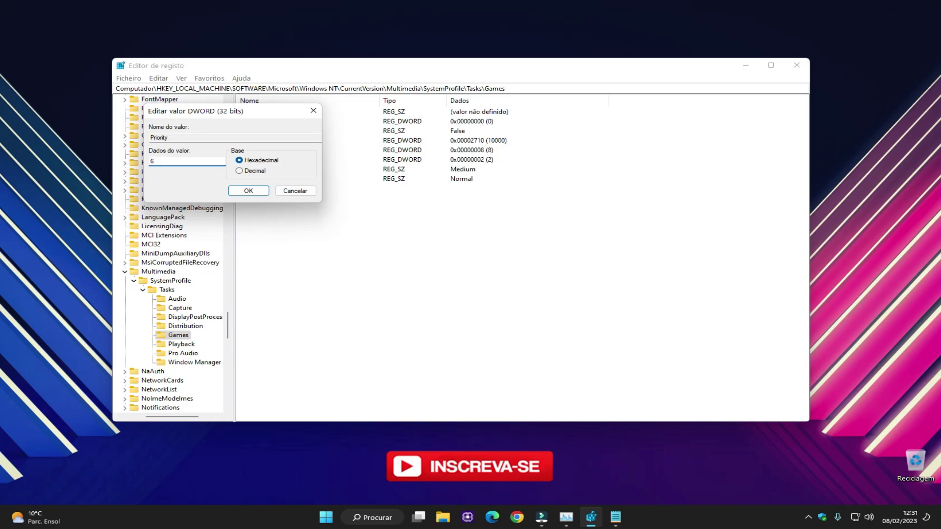
left_click(248, 190)
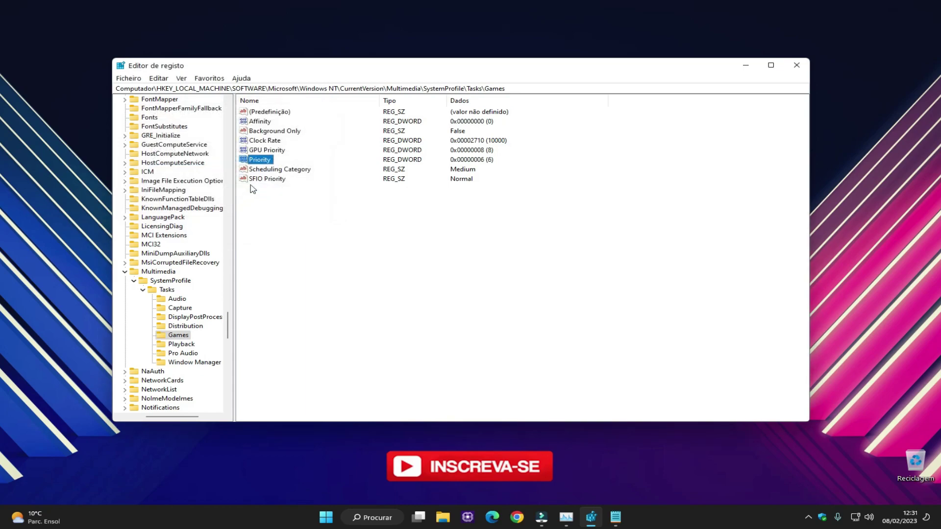
Change the Scheduling Category value of the Games key to High
double_click(267, 169)
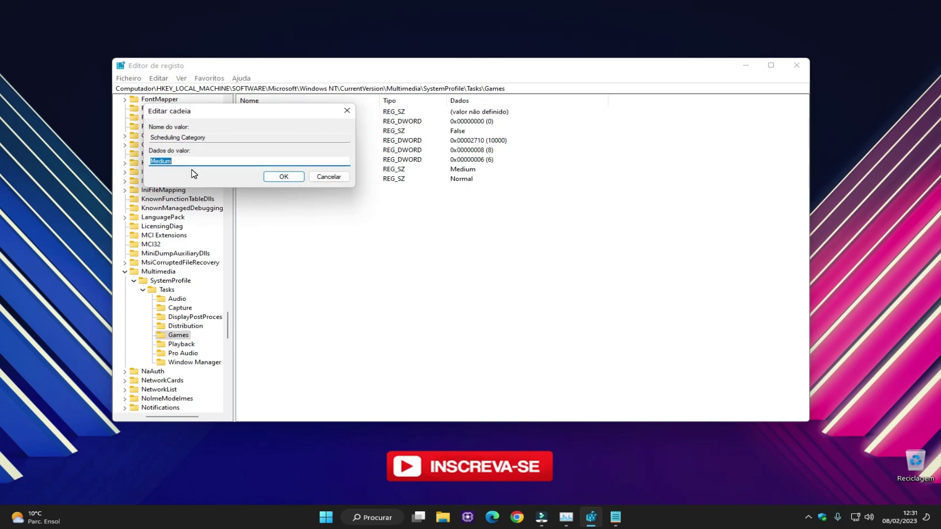
type("High")
key("shift+Left")
key("shift+Left")
key("shift+Left")
key("shift+Left")
left_click(282, 178)
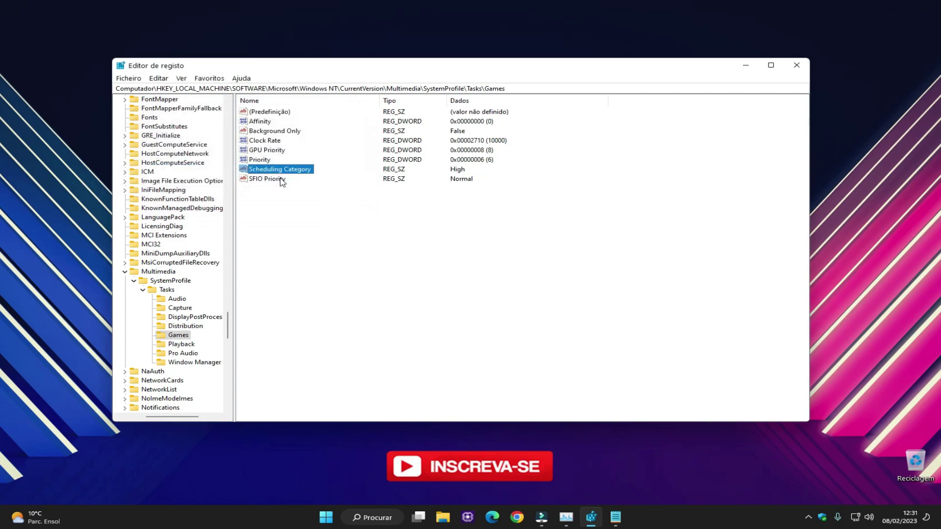
Change the SFIO Priority value of the Games key to High and close the Registry Editor
left_click(277, 181)
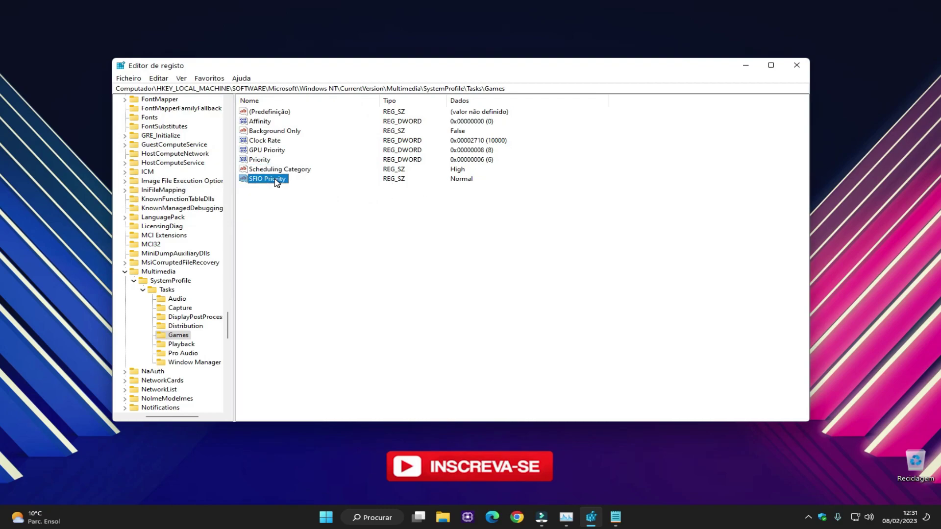
double_click(276, 180)
type("High")
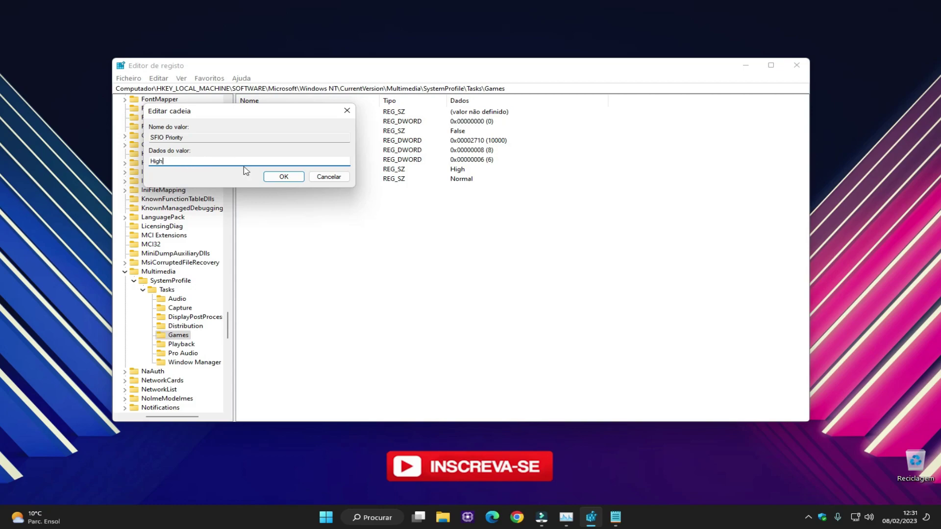
left_click(283, 177)
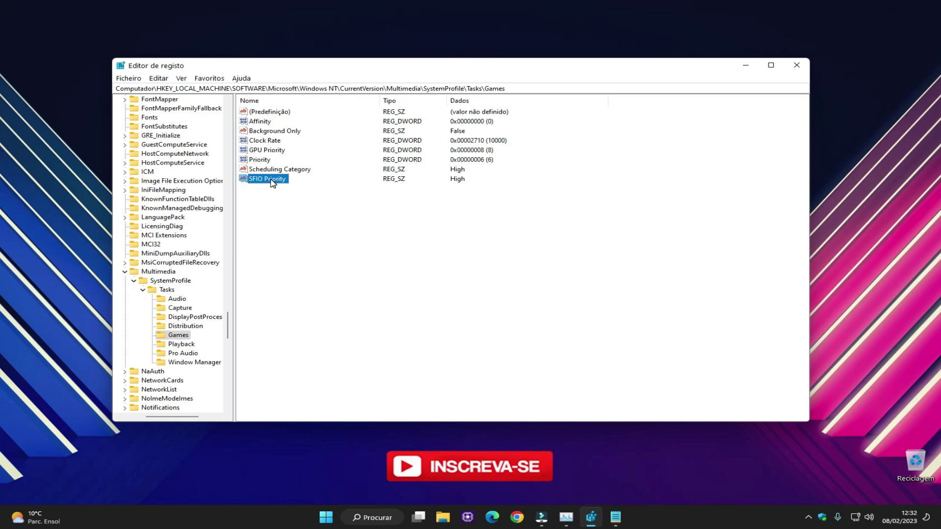
left_click(796, 65)
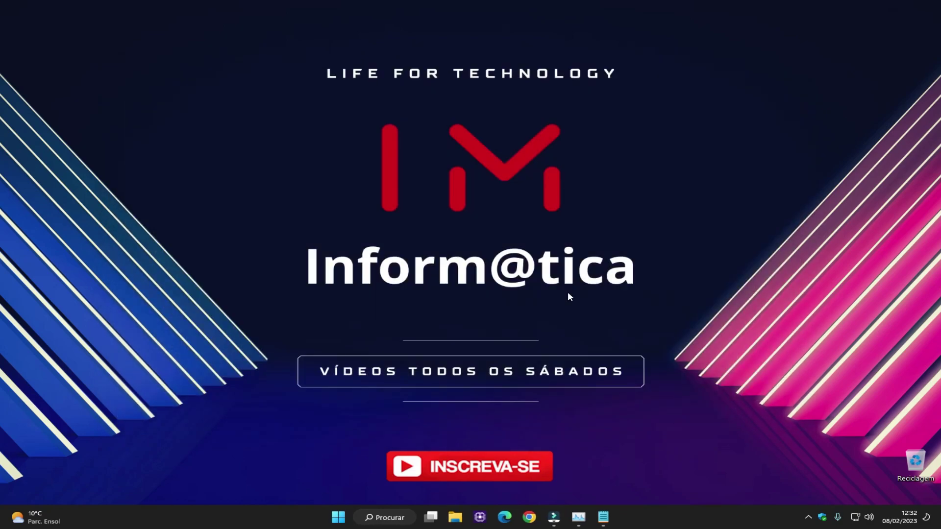
Open the list of power plans in Power Options and consult the powercfg command for maximum performance in the Comandos note
left_click(390, 517)
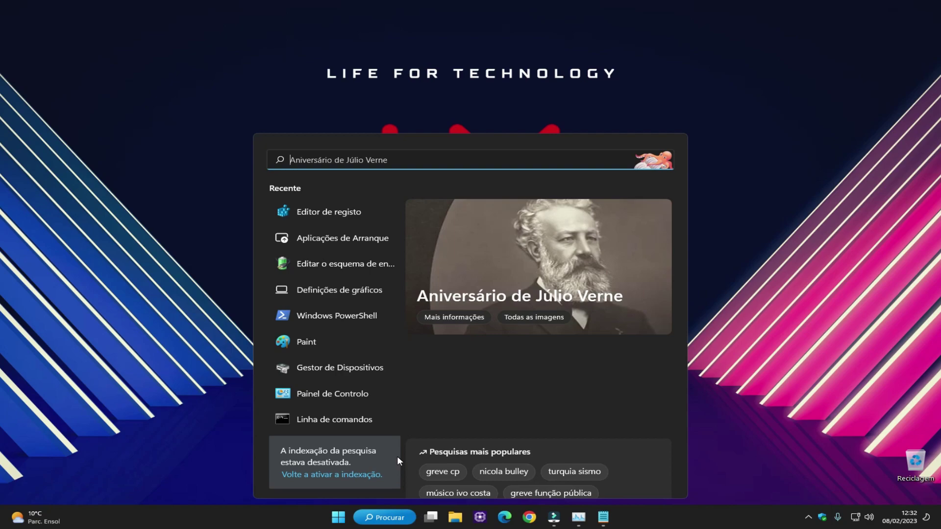
type("en")
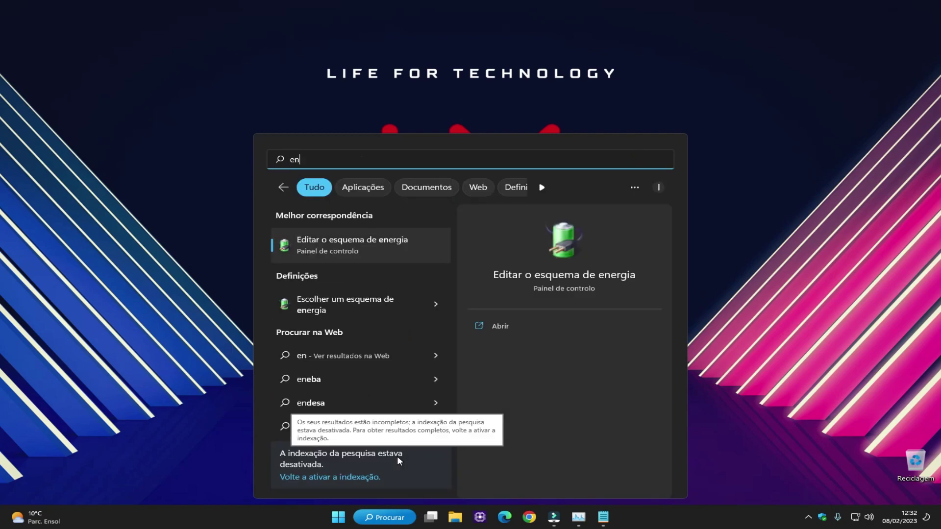
left_click(361, 245)
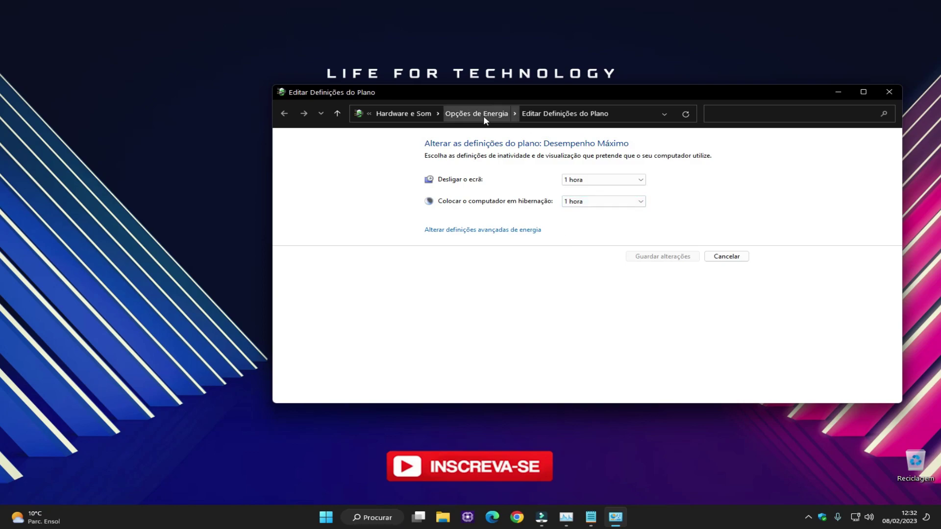
left_click(483, 115)
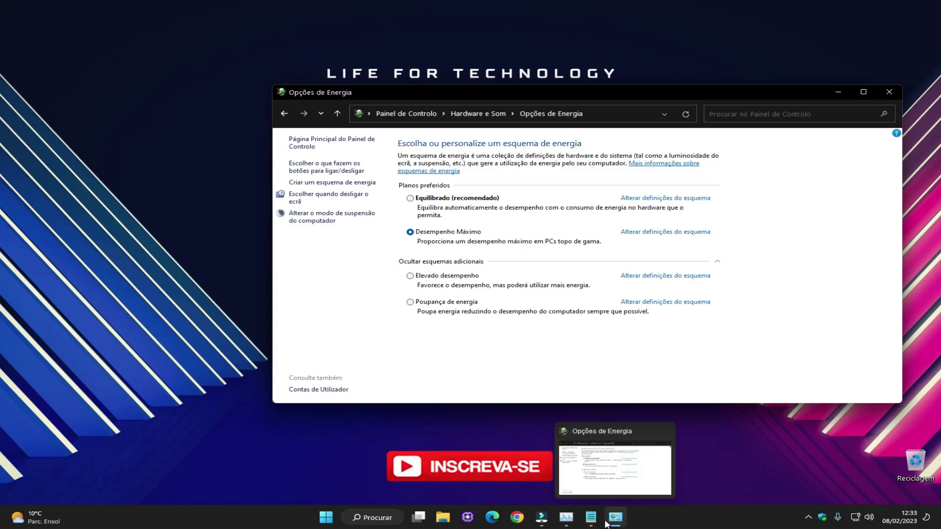
left_click(591, 517)
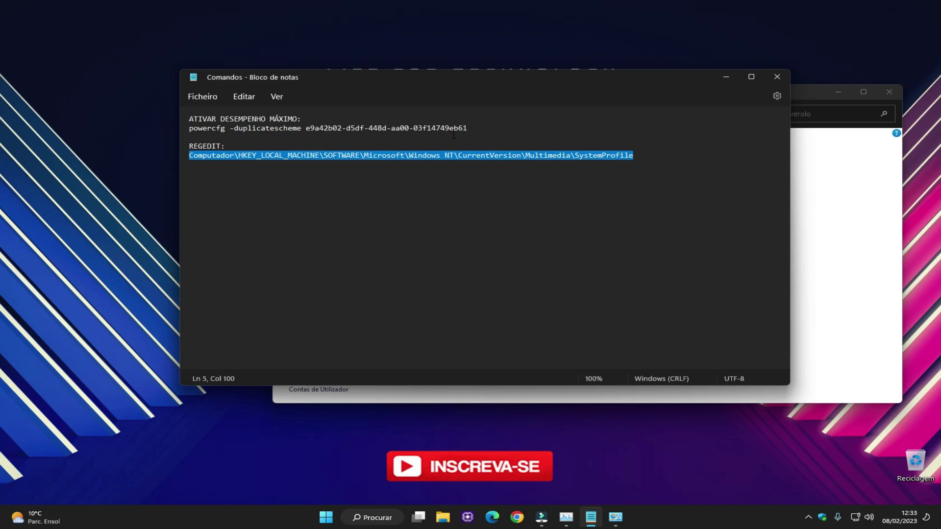
left_click(726, 77)
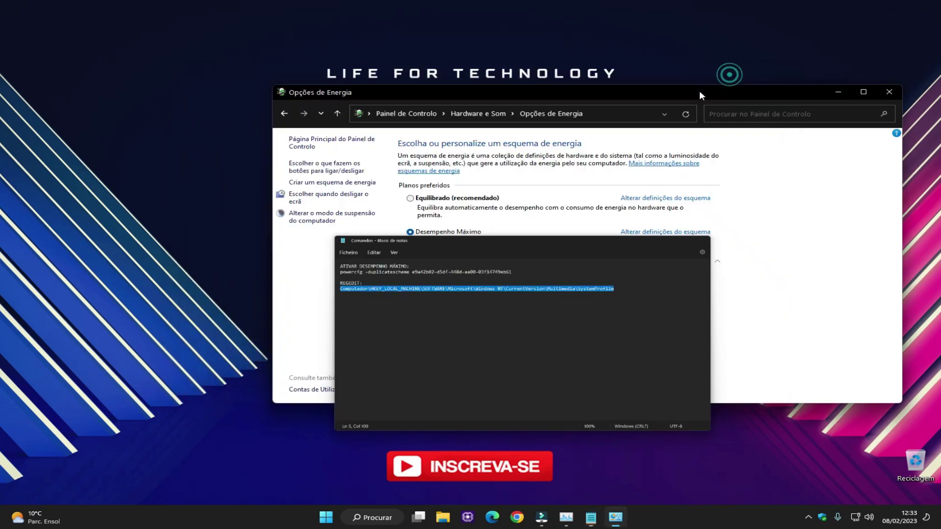
Open the advanced power settings of the Desempenho Máximo plan and check the hard disk turn-off time
left_click(663, 234)
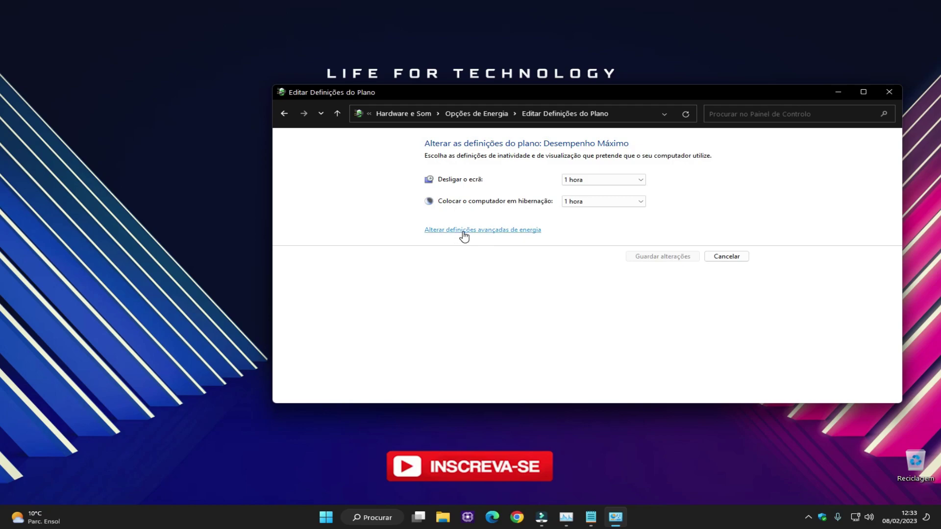
left_click(465, 234)
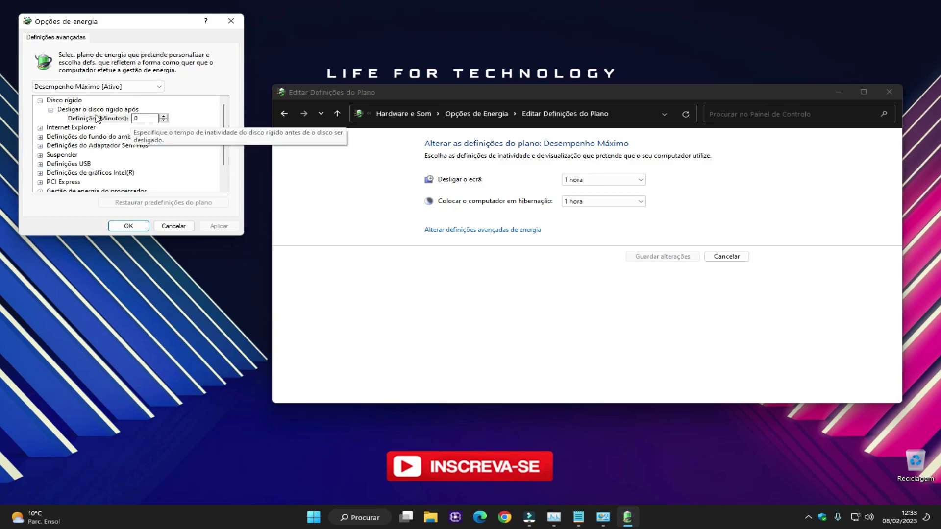
left_click(138, 120)
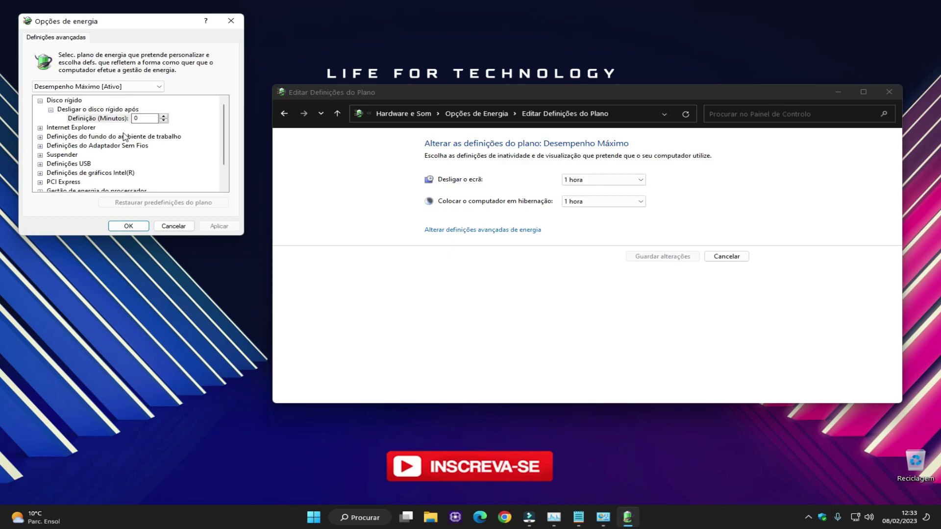
Set the wireless adapter's power saving mode to Desempenho Máximo in the advanced power settings and collapse its section
left_click(40, 146)
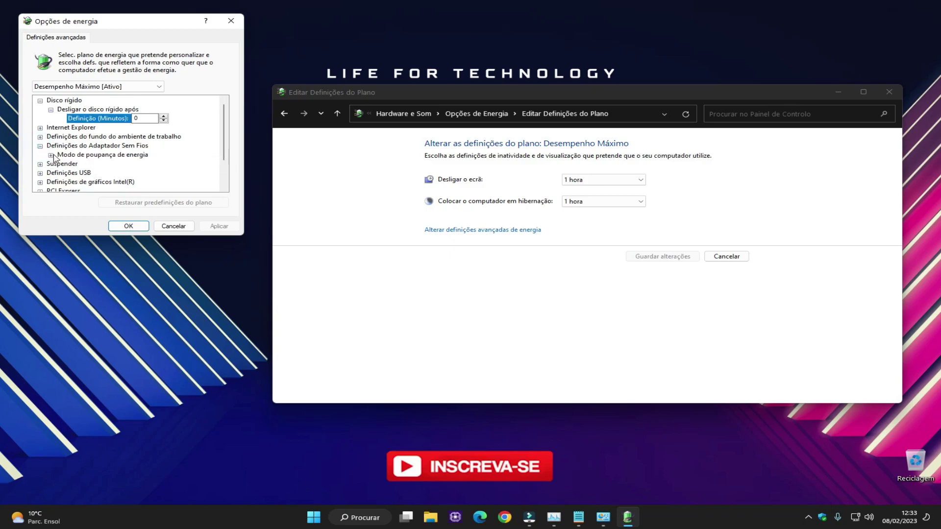
left_click(51, 155)
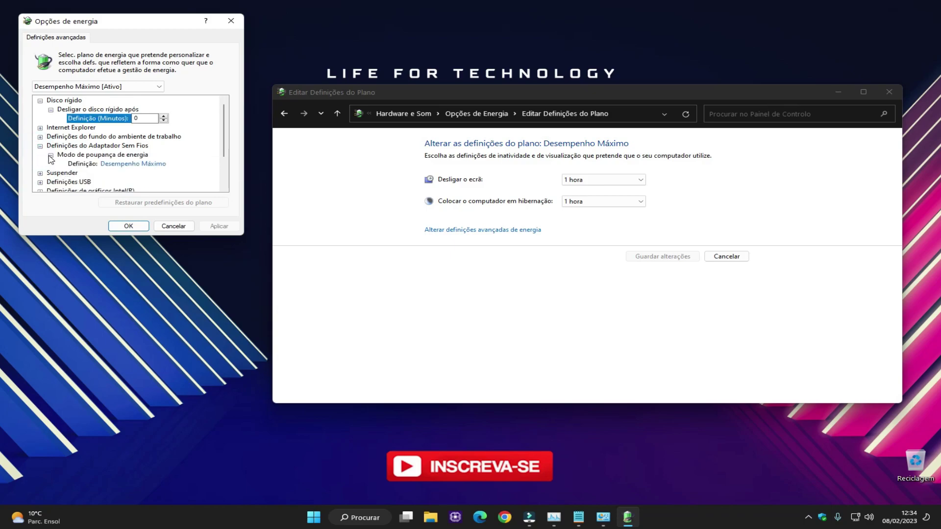
left_click(120, 166)
left_click(120, 166)
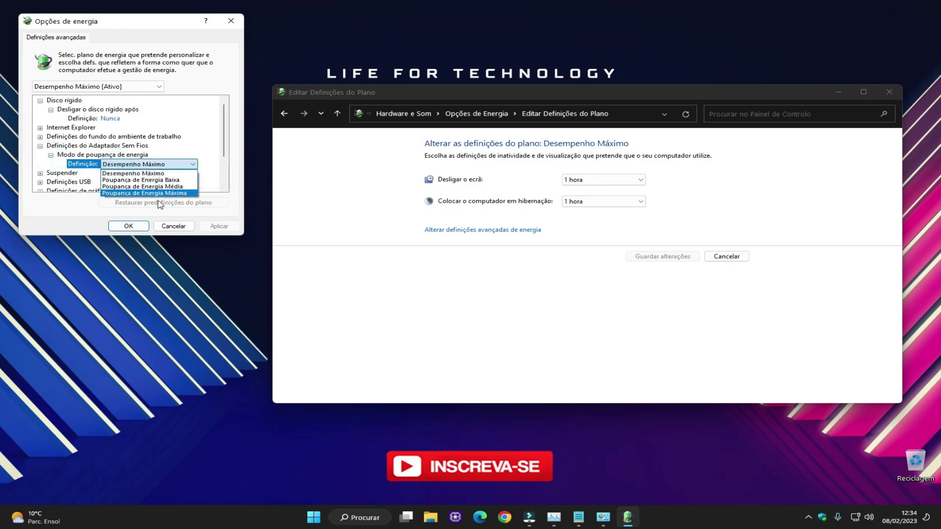
left_click(142, 175)
left_click(50, 154)
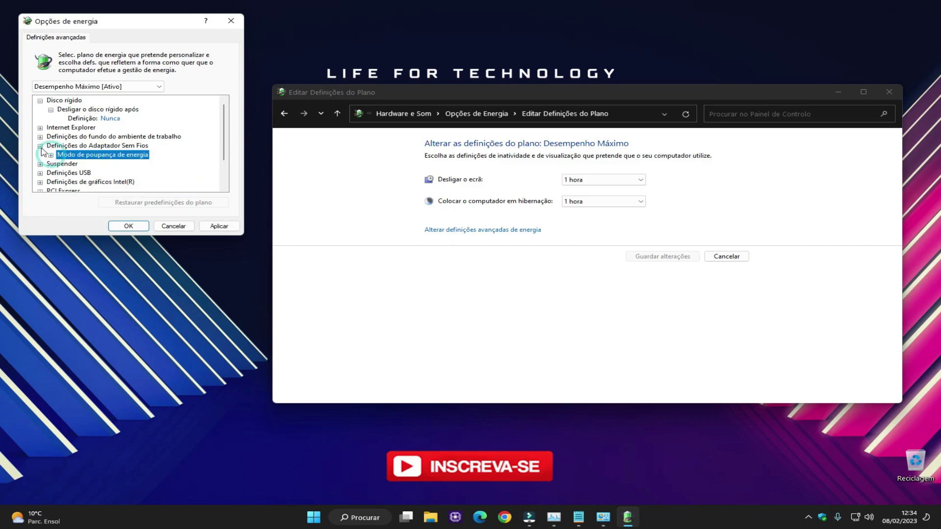
left_click(40, 146)
scroll(47, 156, "down", 1)
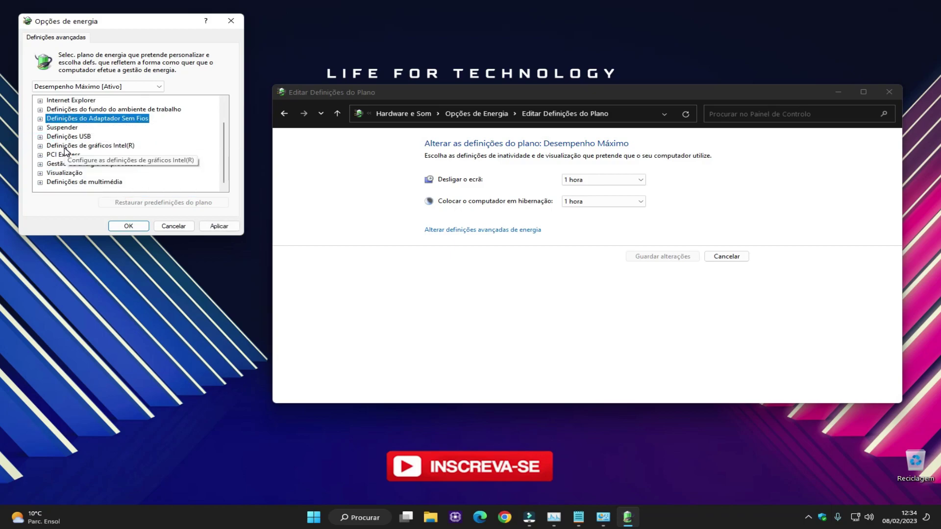
Check the PCI Express link state power management setting in the advanced power settings and collapse its section
left_click(40, 155)
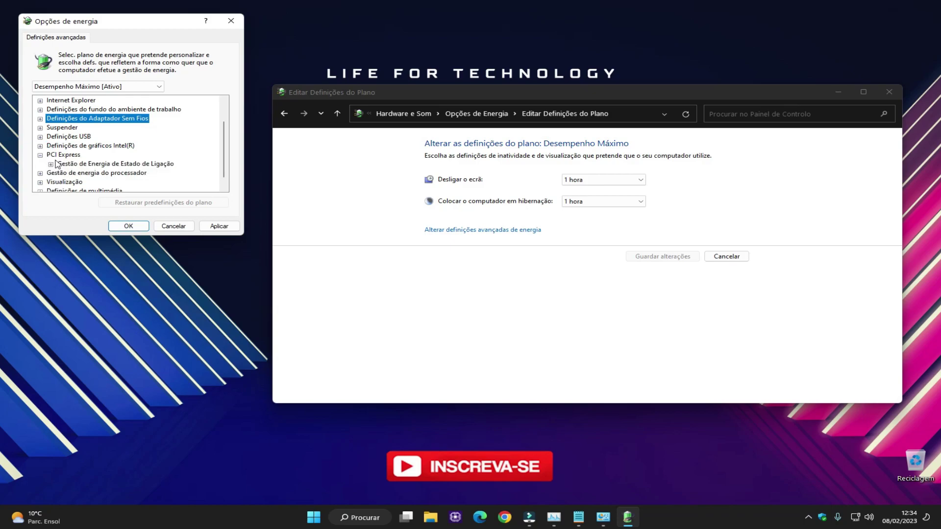
left_click(50, 165)
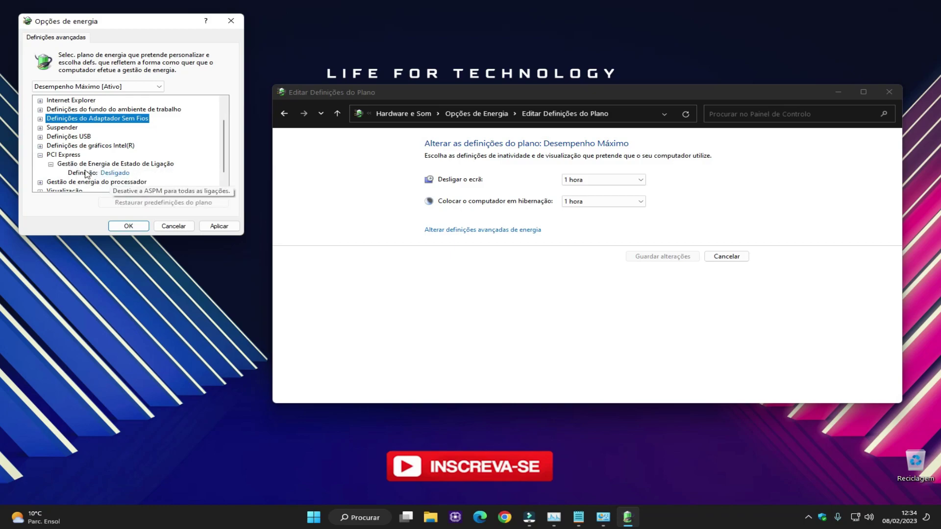
left_click(40, 154)
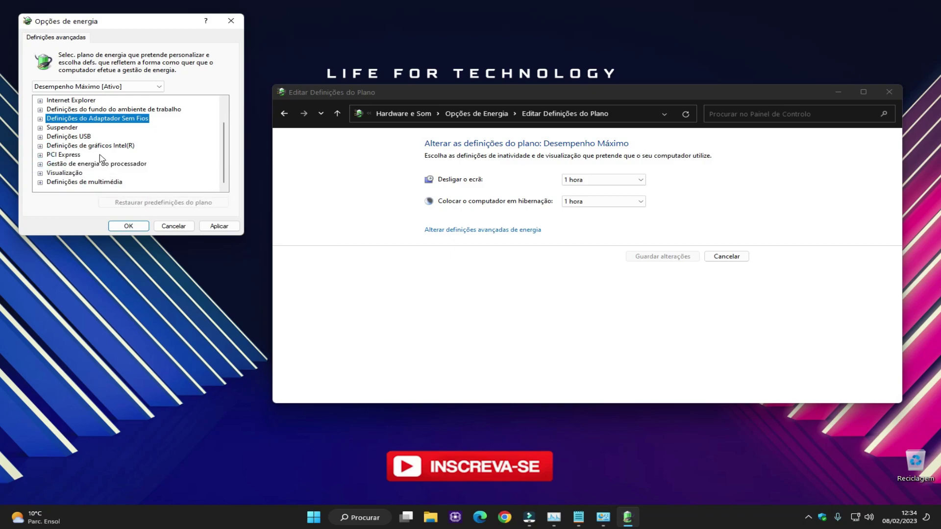
Set the minimum processor performance state of the Desempenho Máximo plan to 80%
left_click(40, 164)
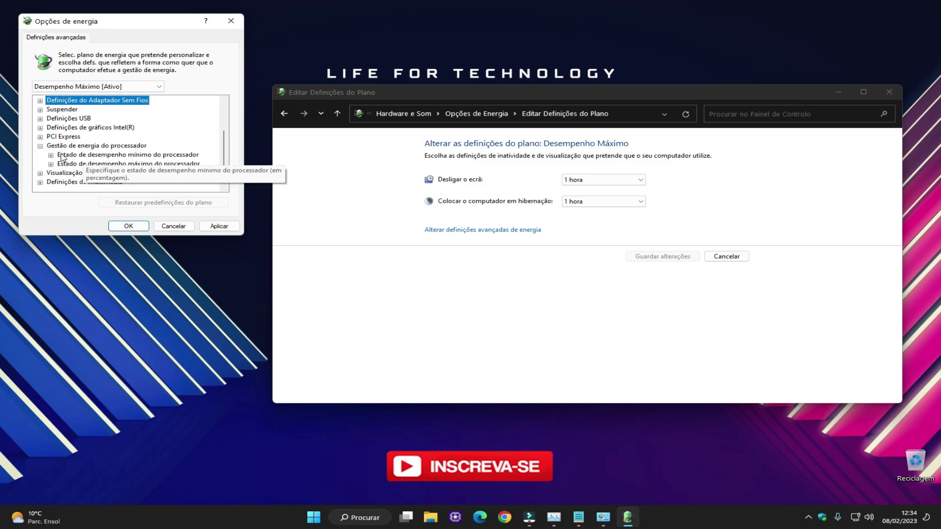
left_click(50, 156)
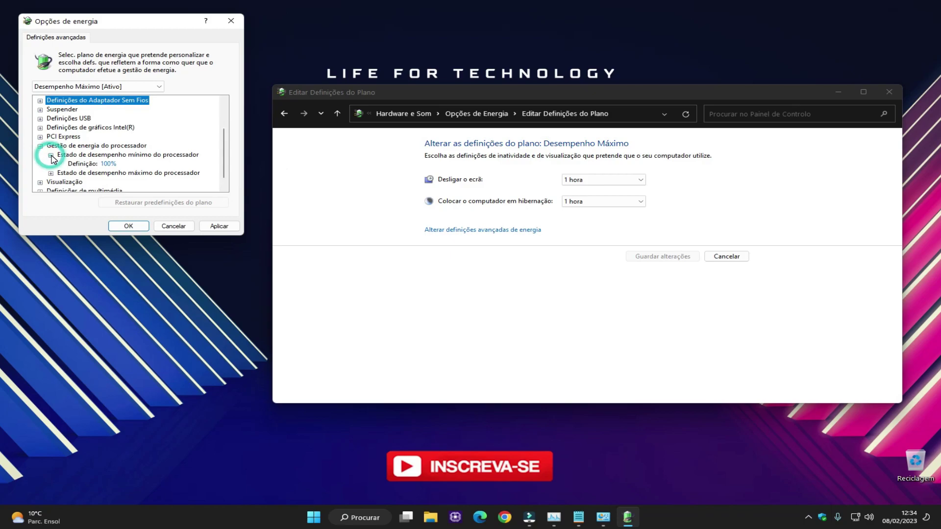
left_click(108, 165)
double_click(119, 164)
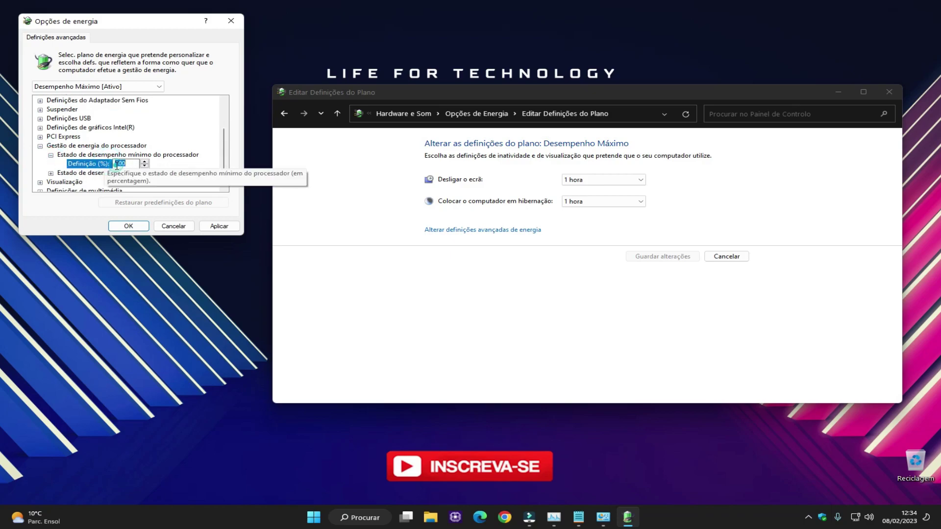
type("80")
Check the maximum processor performance state, and apply the advanced power settings and close the plan windows
left_click(50, 174)
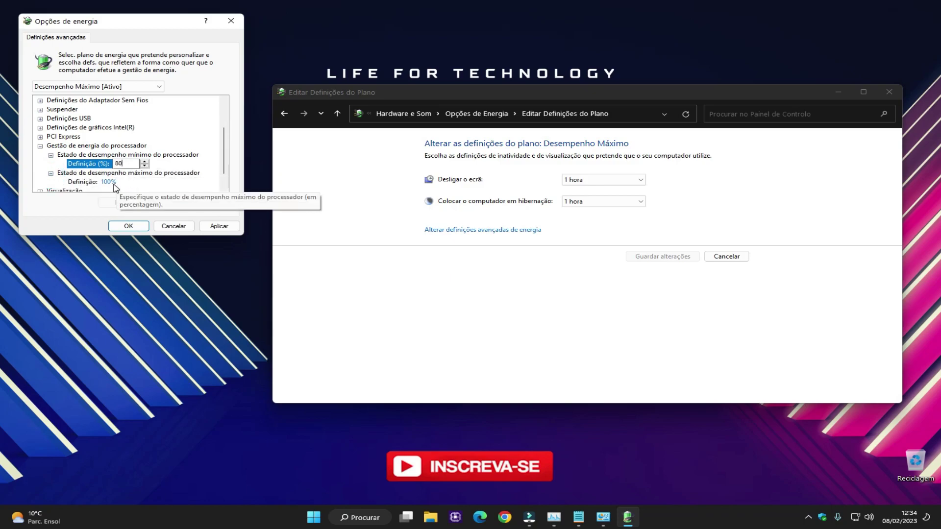
left_click(215, 227)
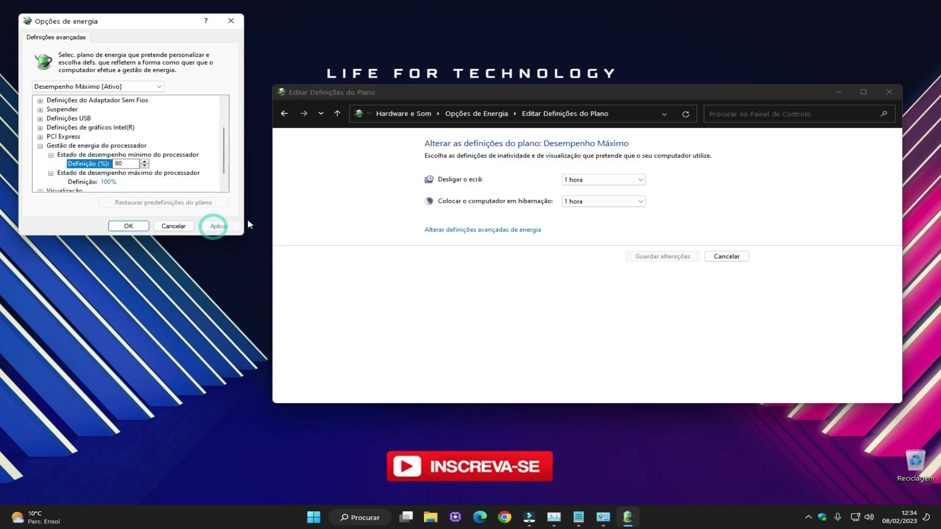
left_click(128, 226)
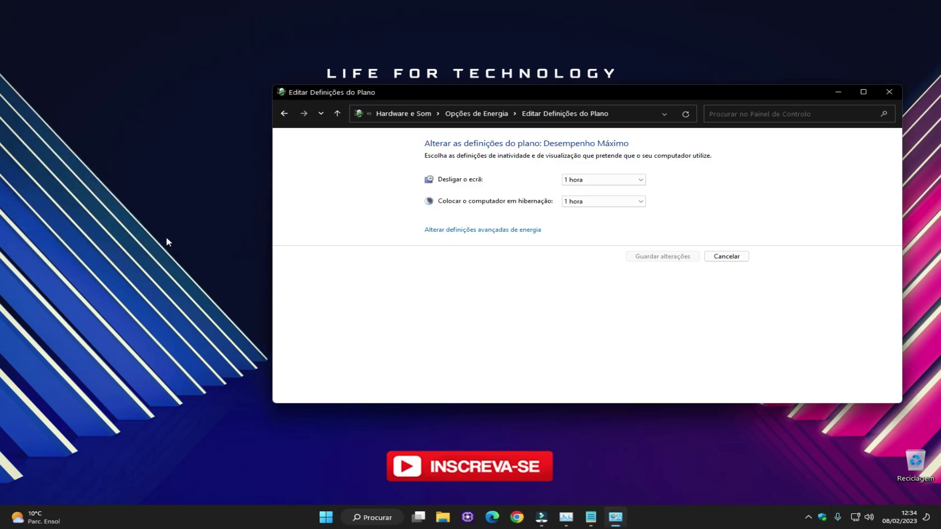
left_click(887, 94)
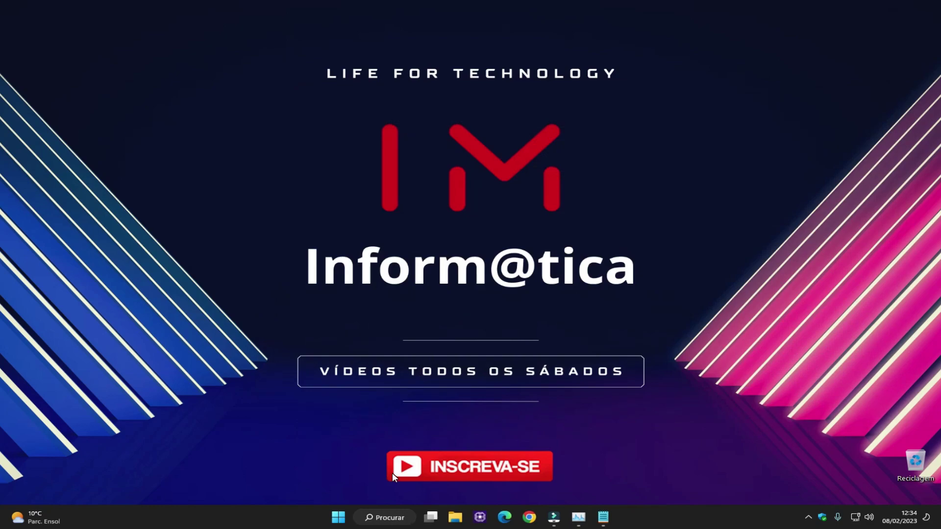
Search Windows for "gestor" and open Gestor de Dispositivos
left_click(383, 517)
type("gestor")
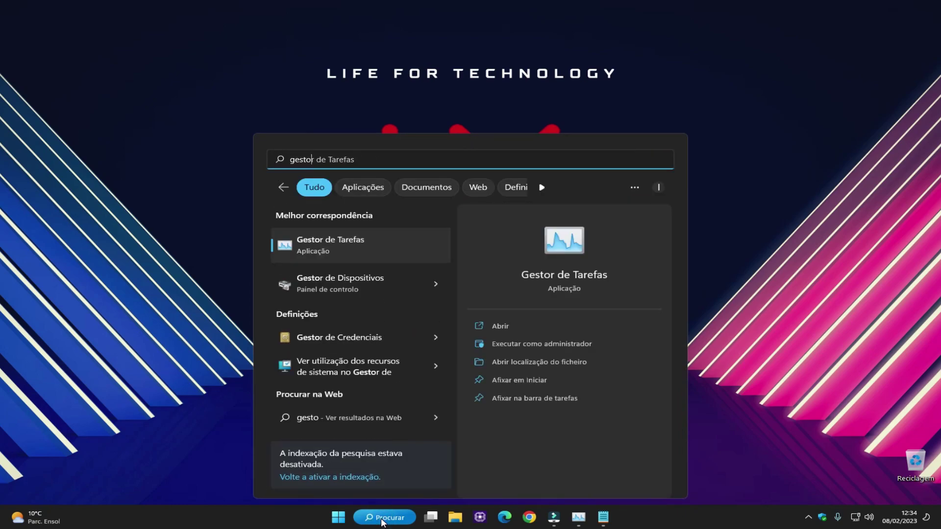
left_click(384, 256)
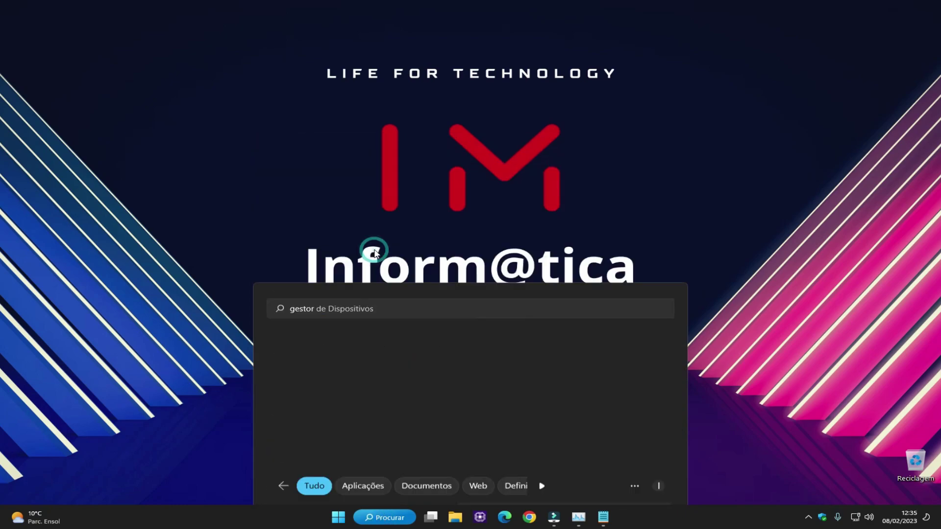